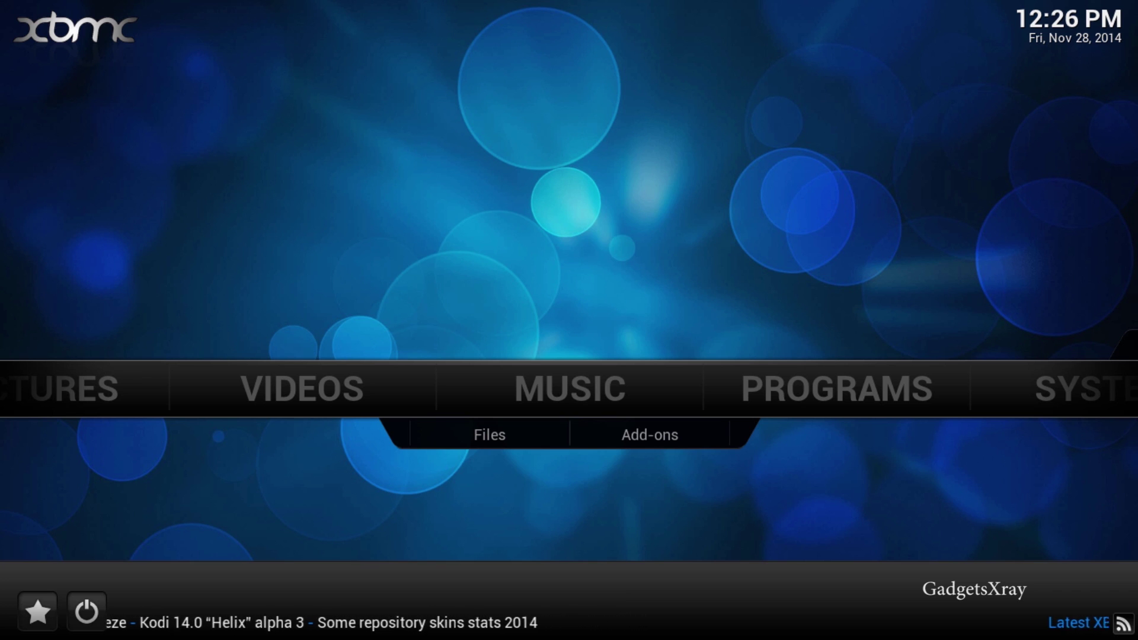
key("Right")
key("Right")
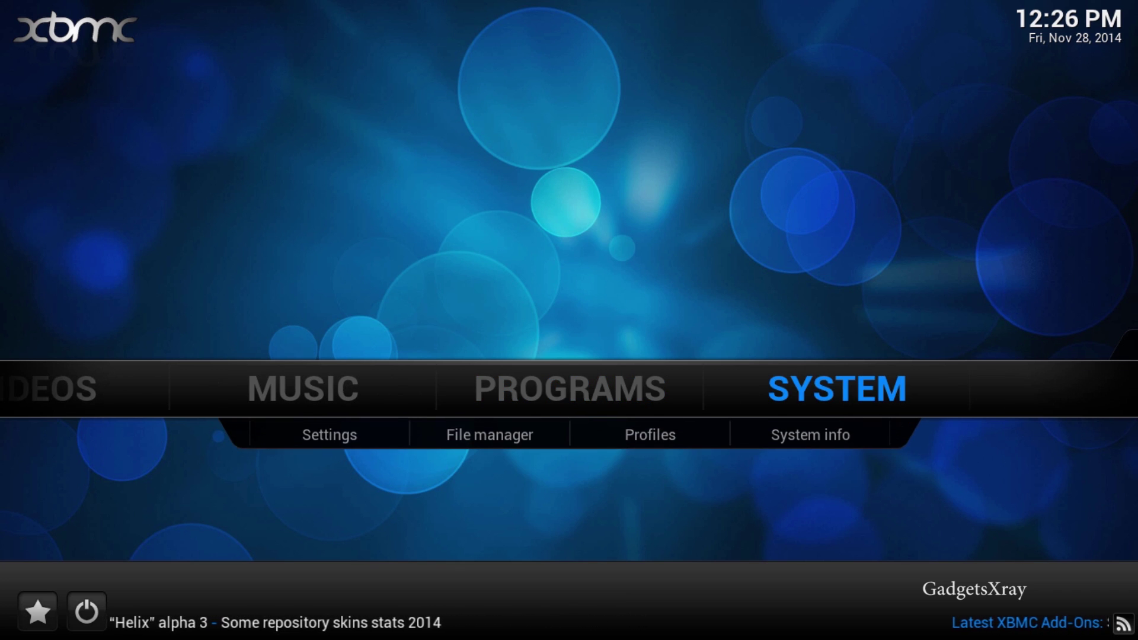
key("Down")
key("Right")
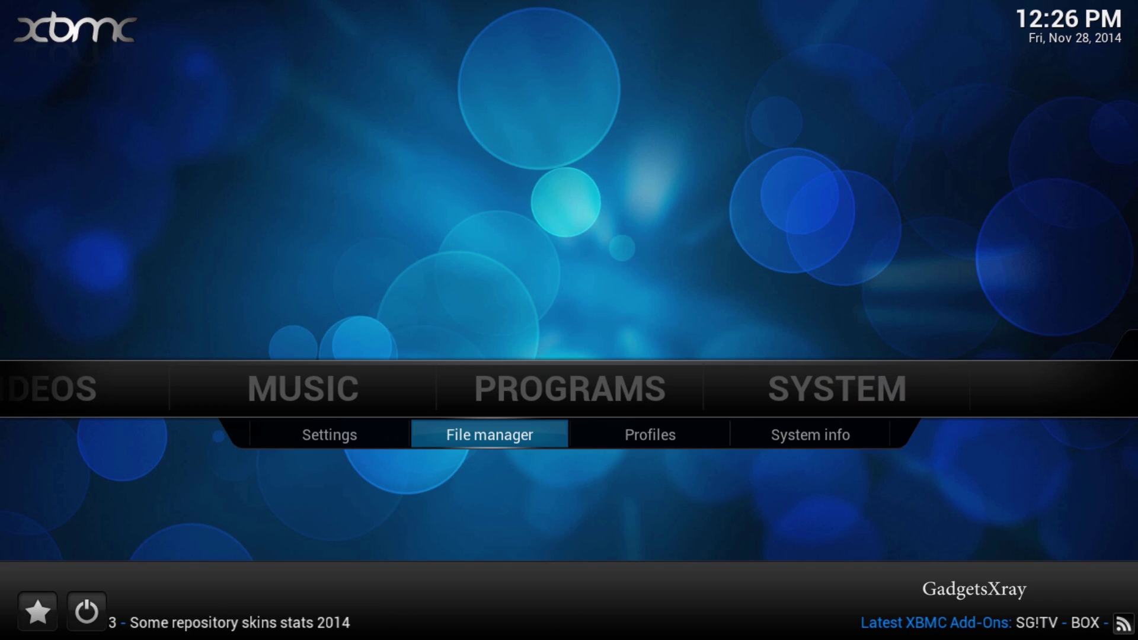
key("Return")
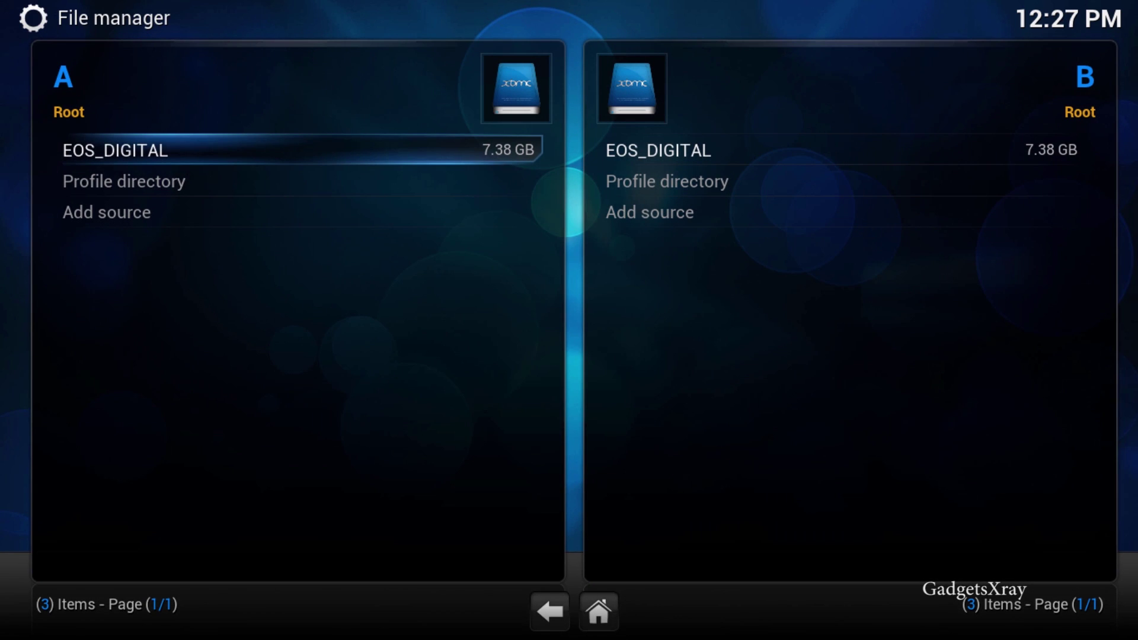
key("Down")
key("Down")
key("Return")
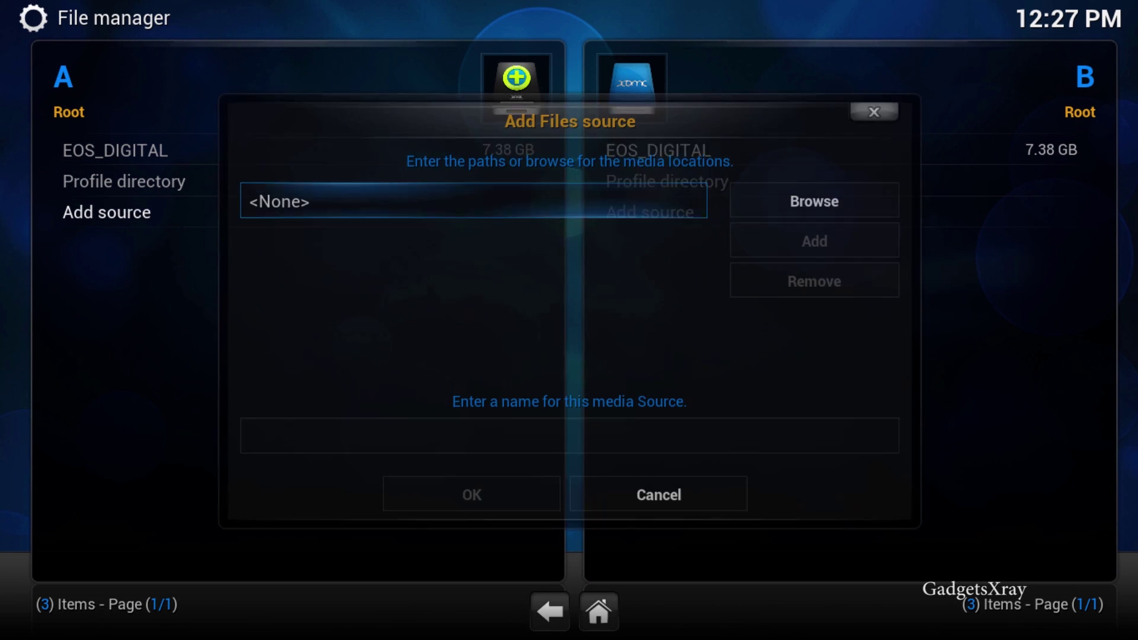
key("Return")
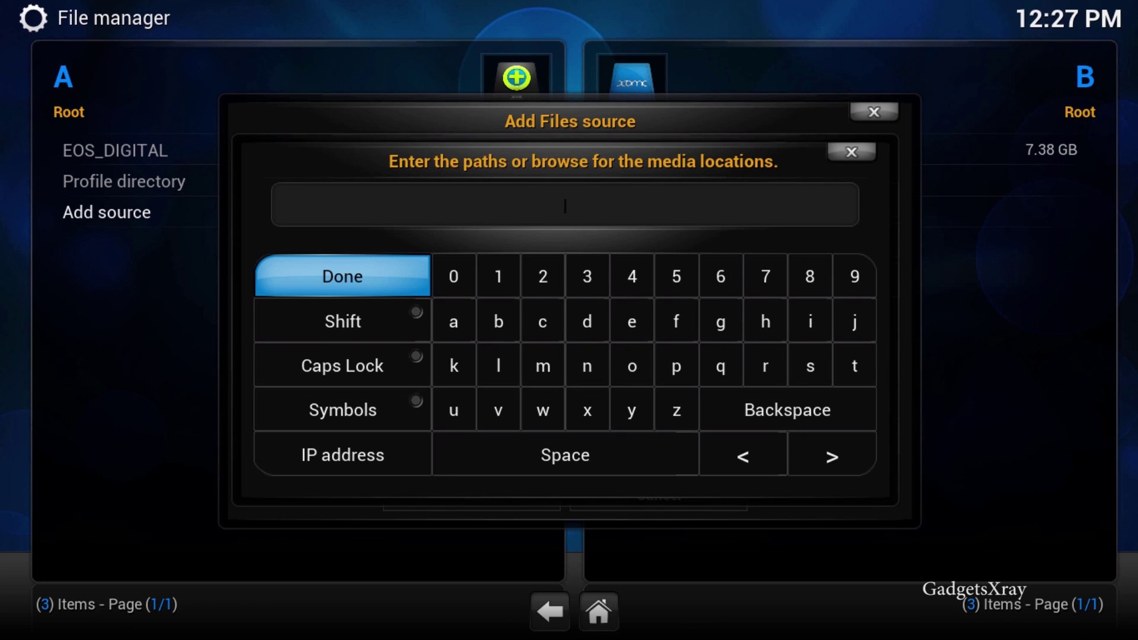
type("http://srp.nu/")
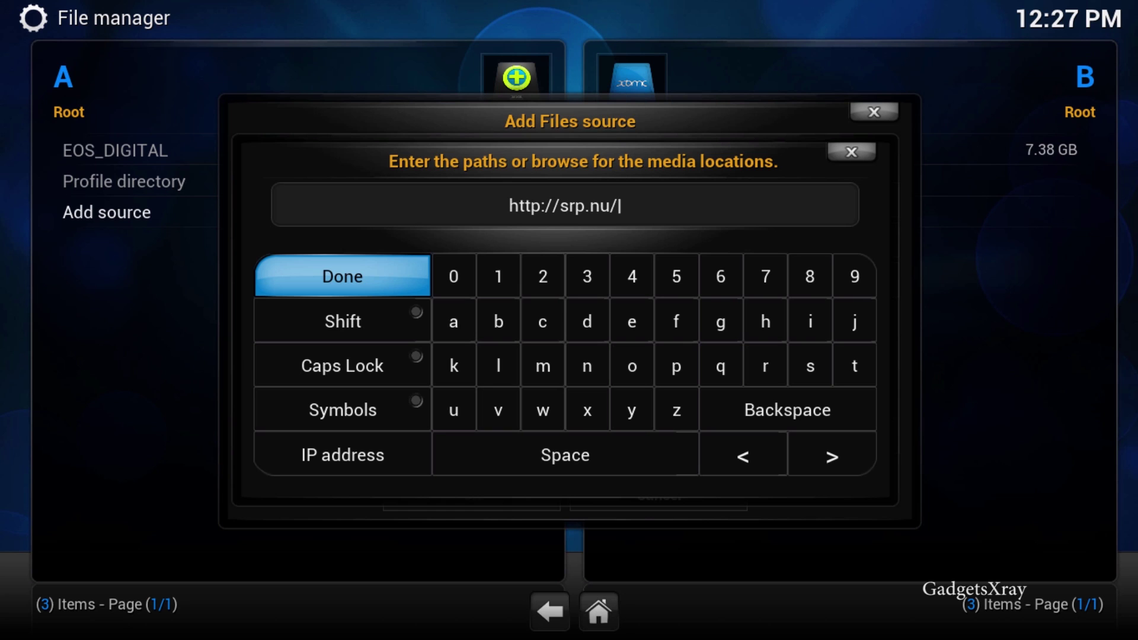
key("Return")
Name the source 'super repo' and confirm adding it
left_click(569, 436)
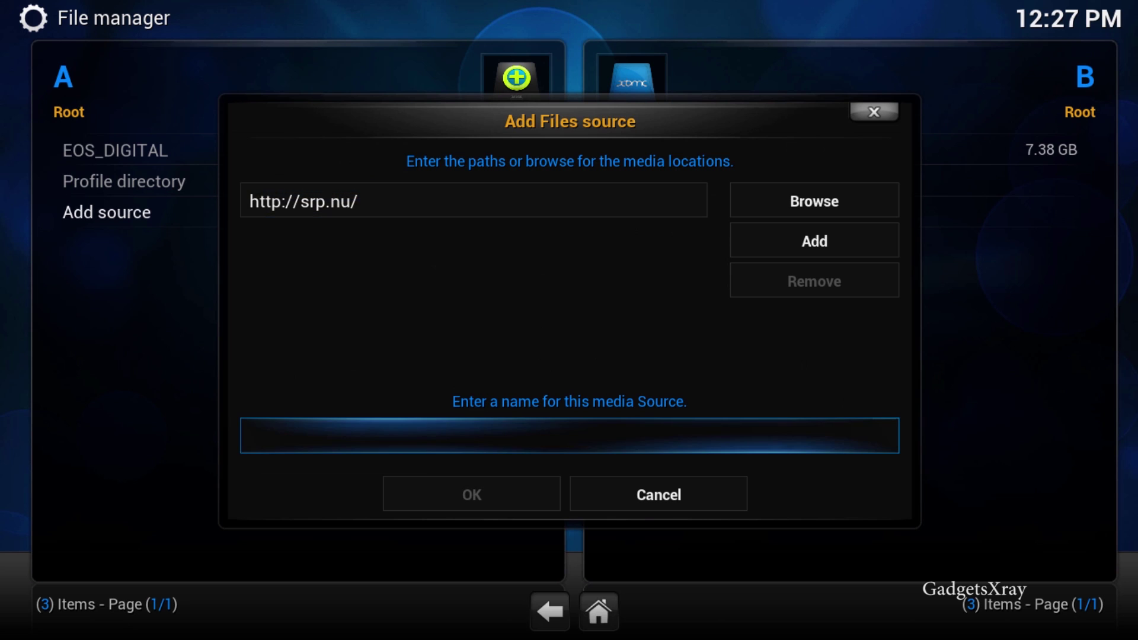
key("Return")
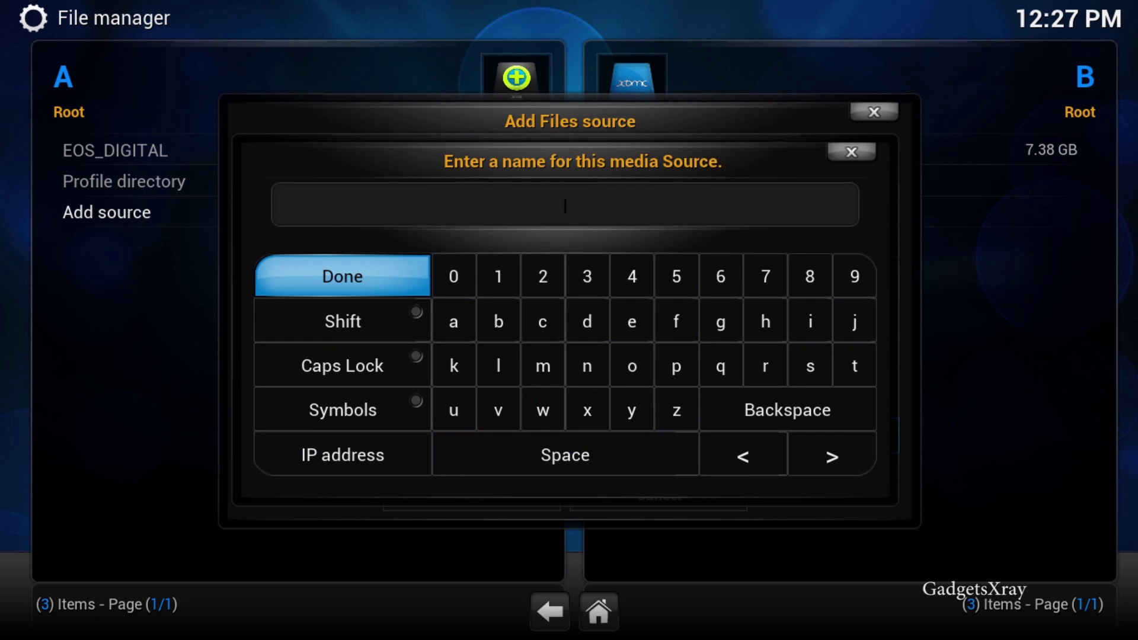
type("super repo")
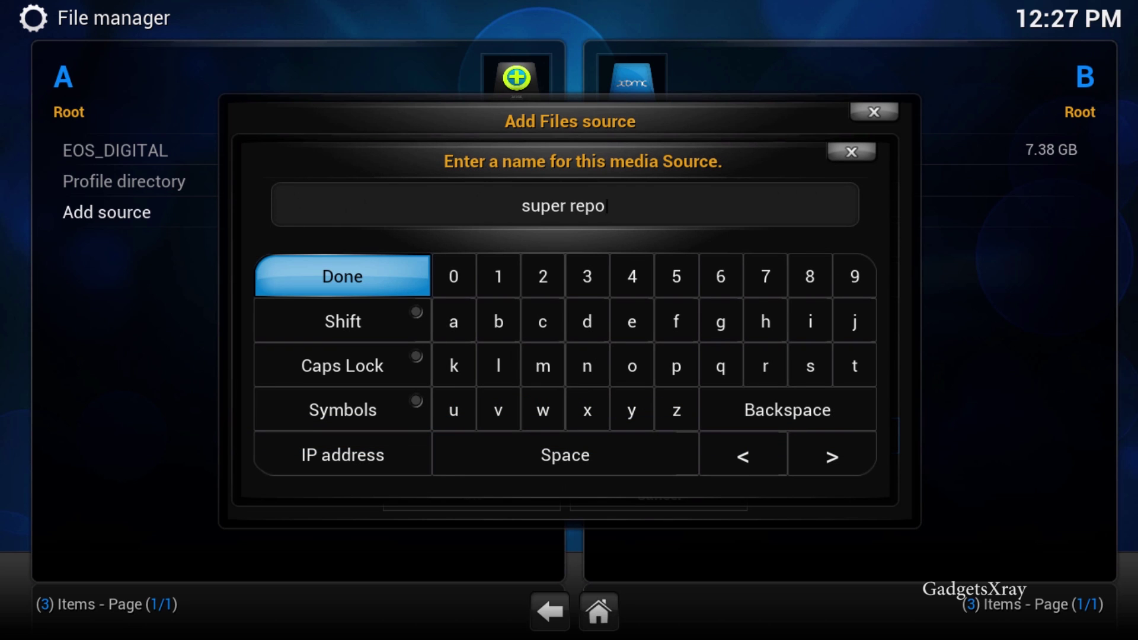
key("Return")
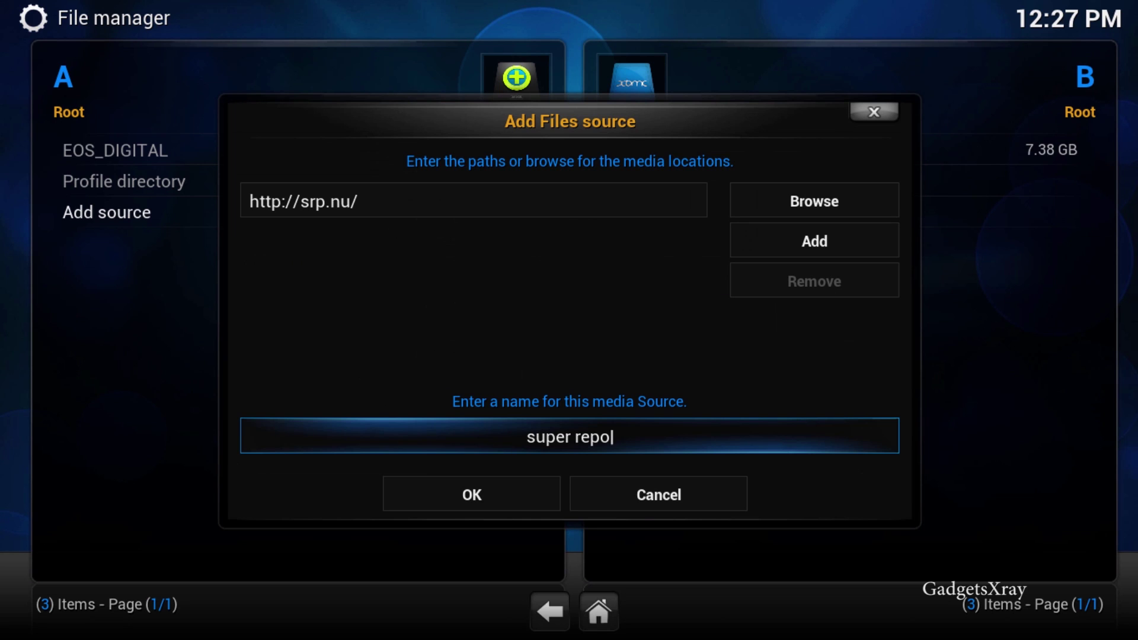
key("Down")
key("Return")
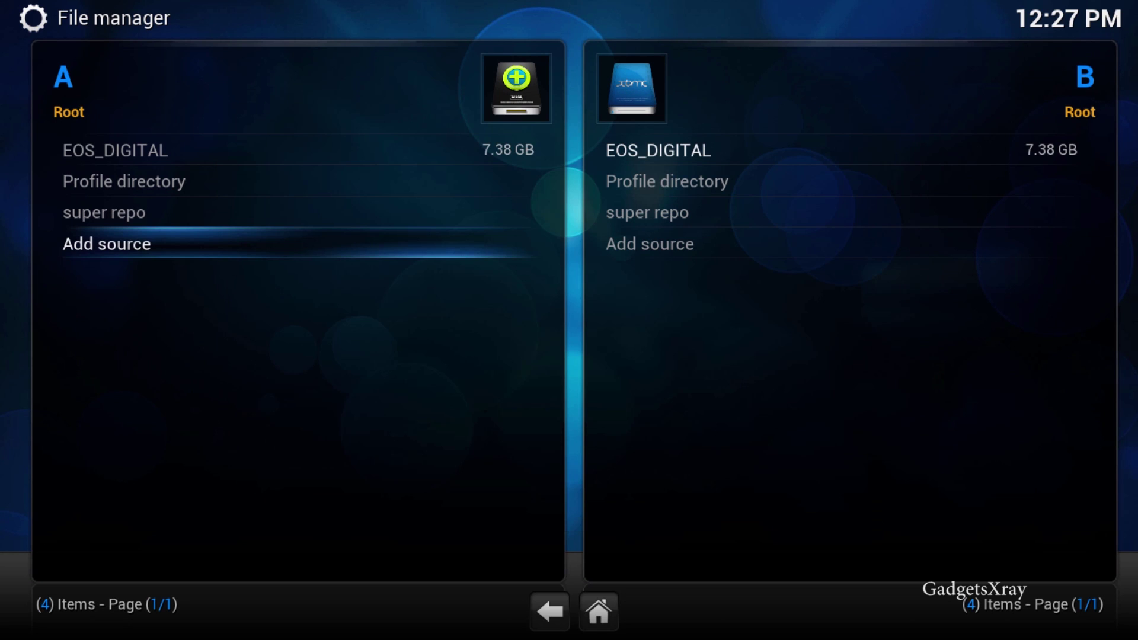
Go to Settings > Add-ons, dismiss the first-run help, and open Install from zip file
key("Escape")
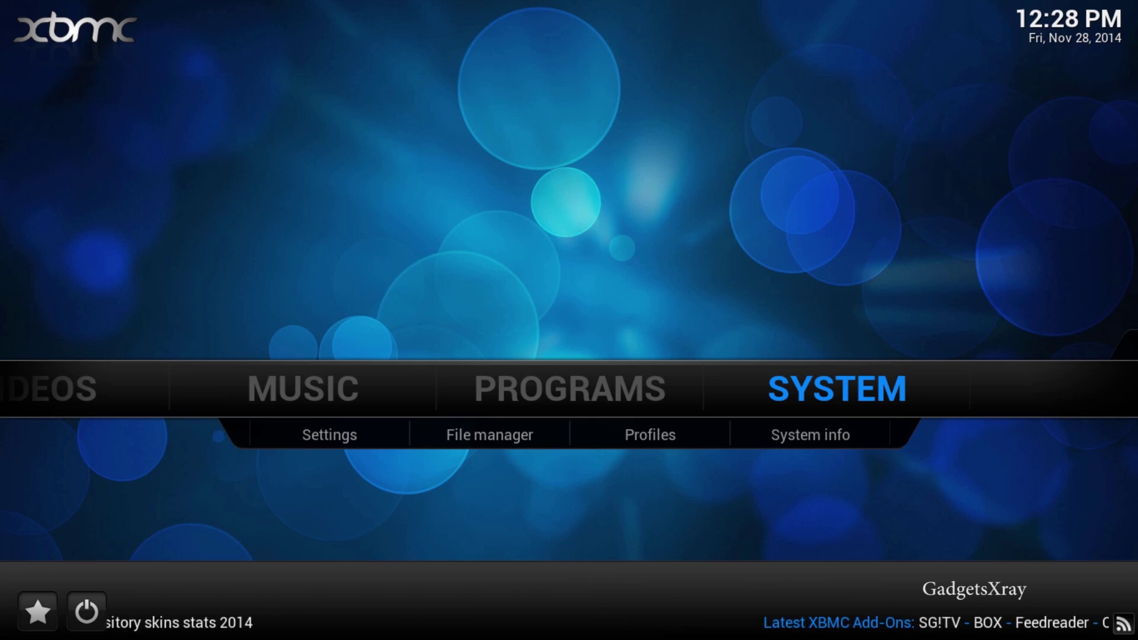
key("Left")
key("Return")
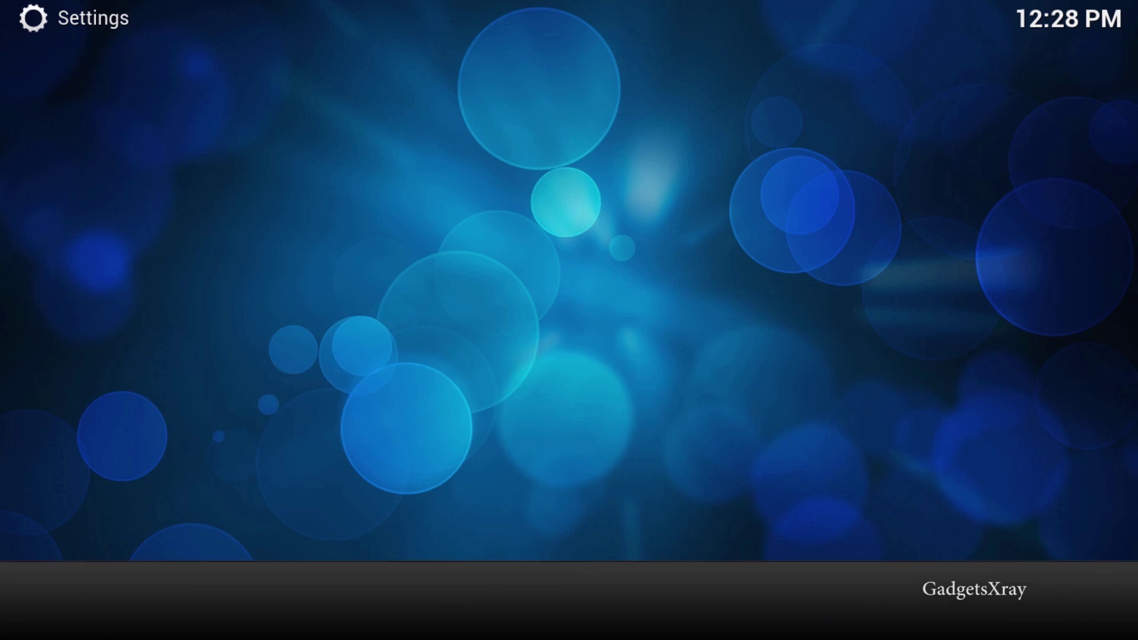
key("Down")
key("Down")
key("Down")
key("Down")
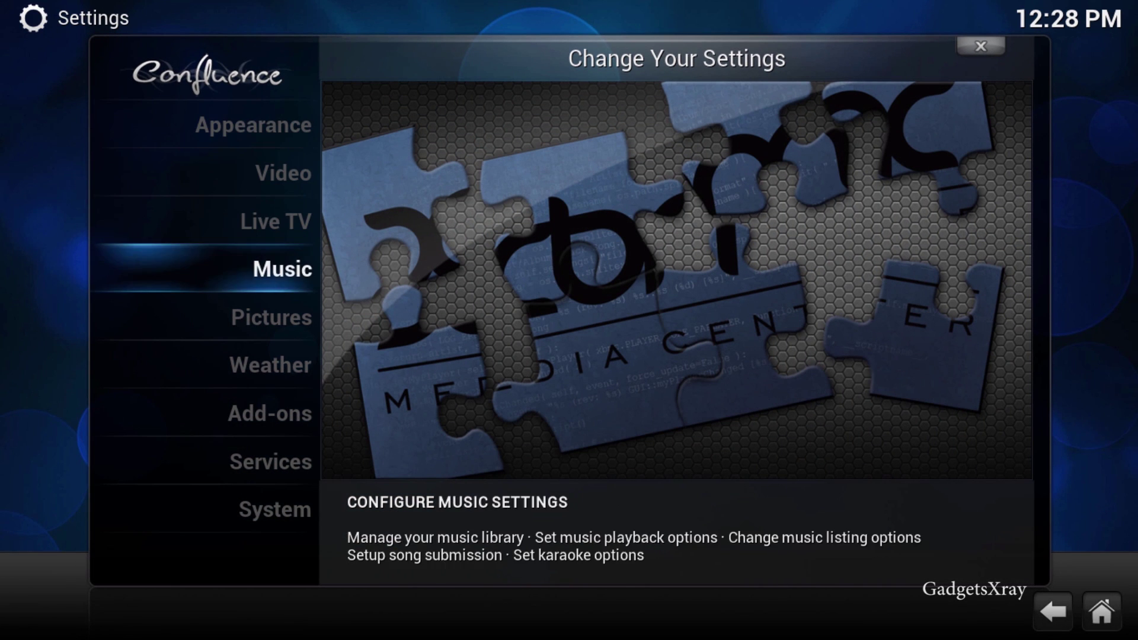
key("Return")
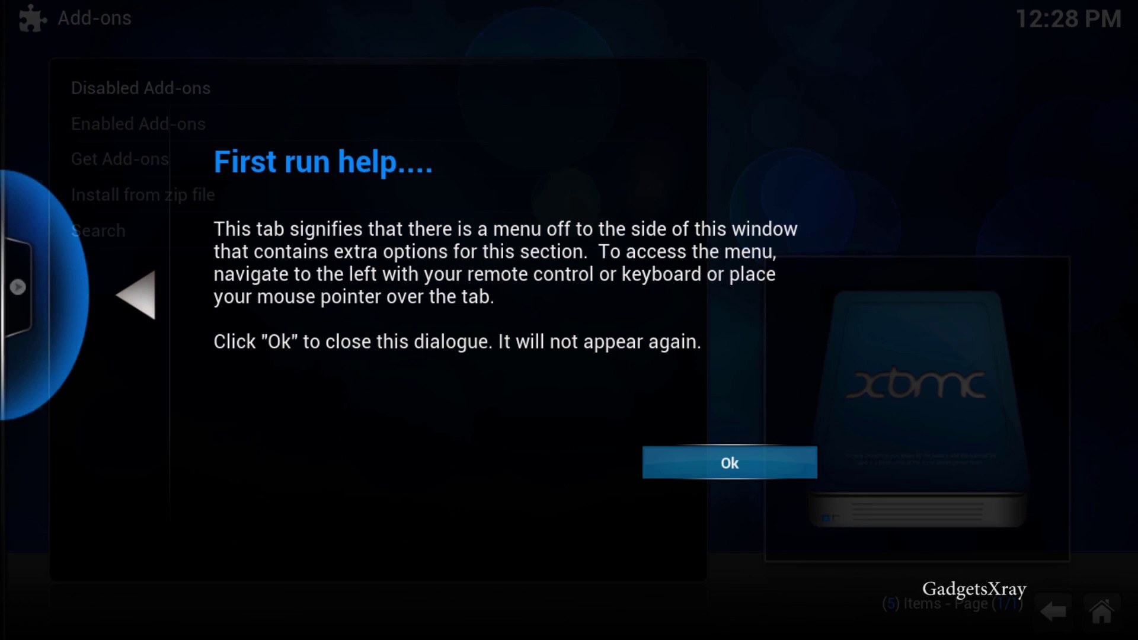
key("Return")
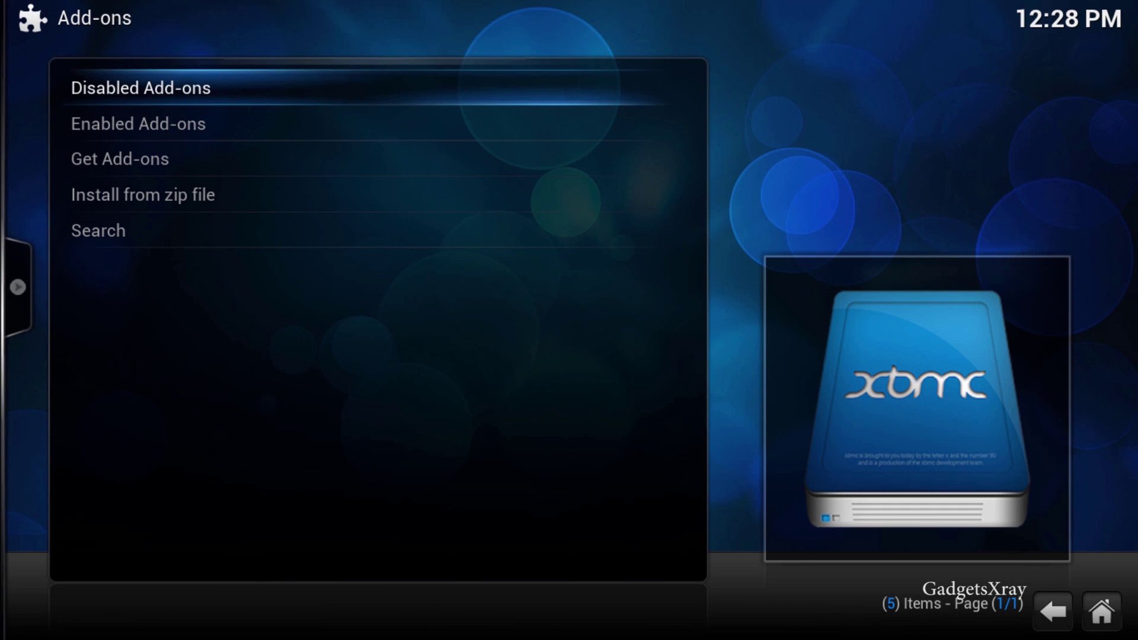
key("Down")
key("Down")
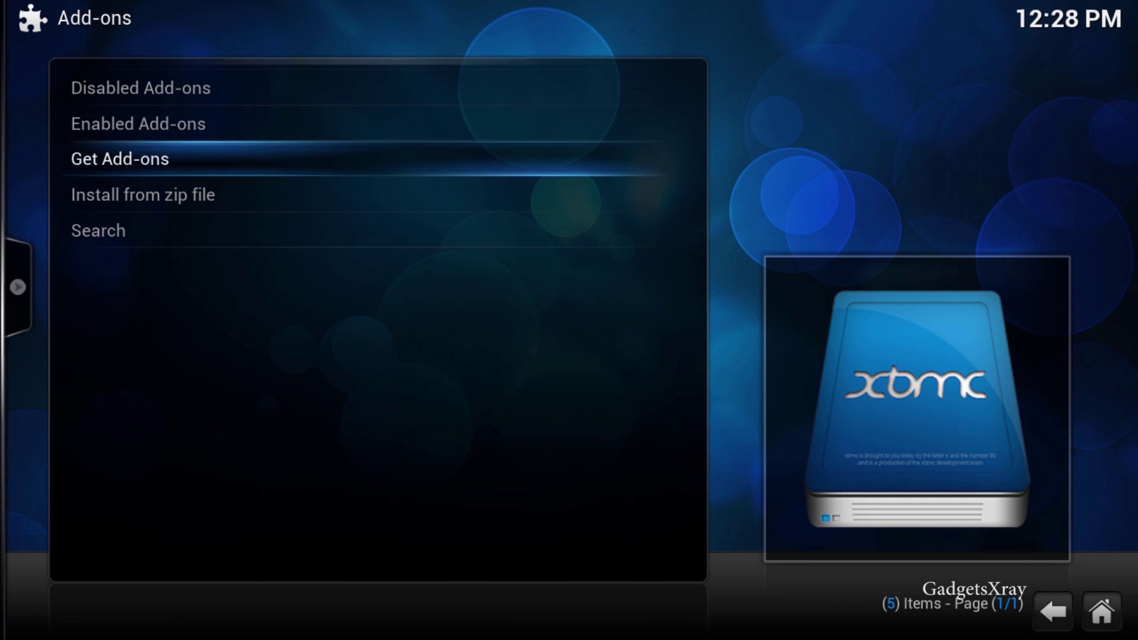
key("Down")
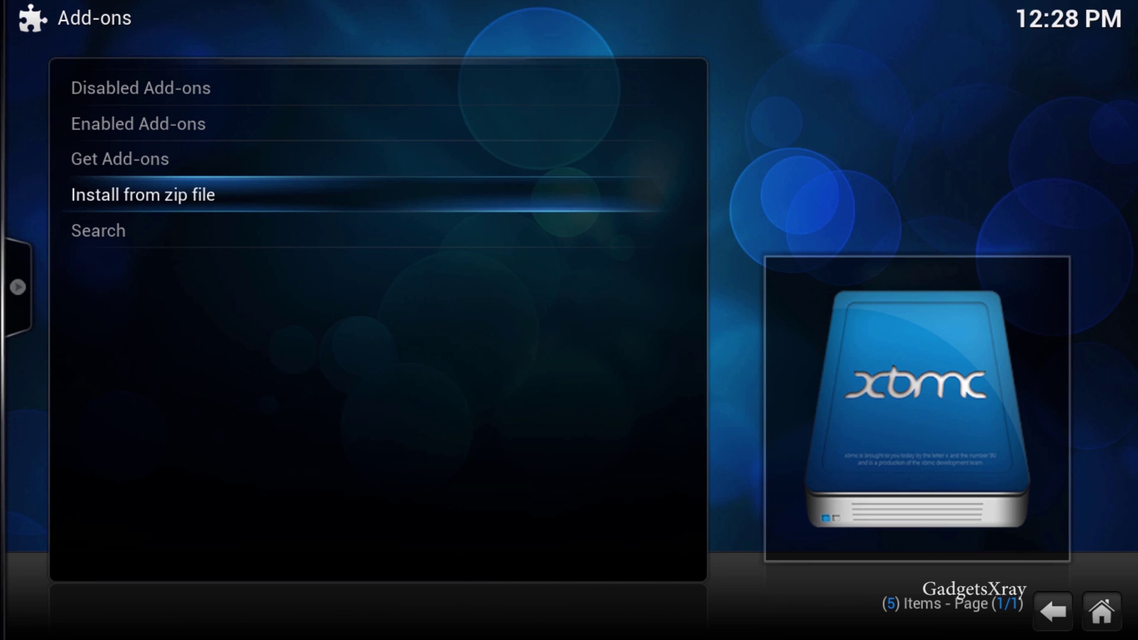
key("Return")
key("Down")
key("Down")
key("Down")
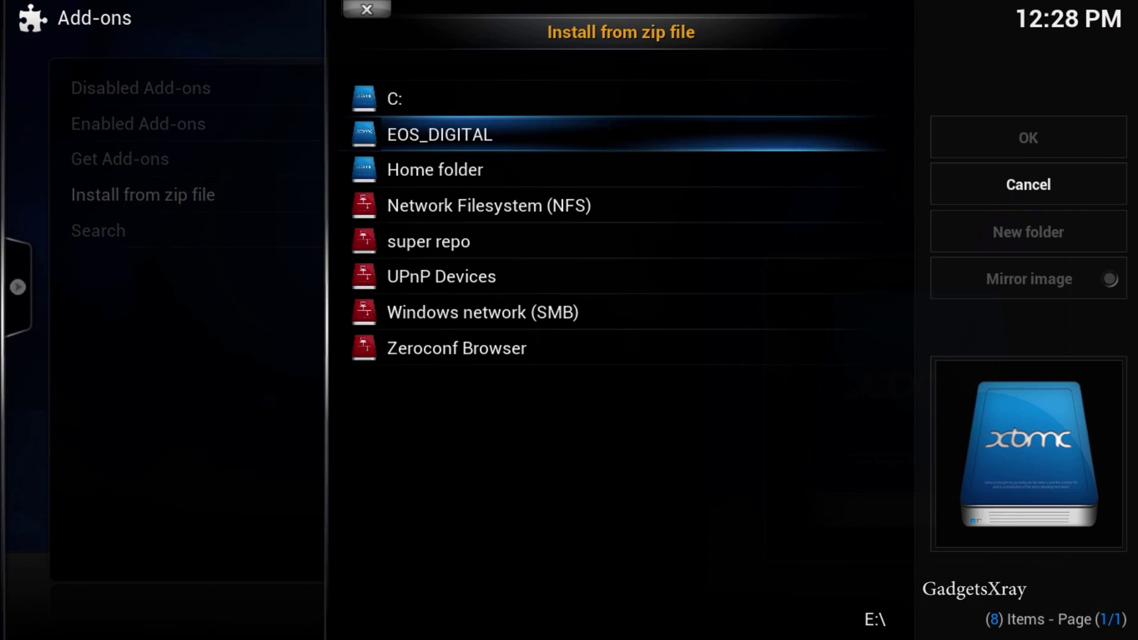
Install repository.superrepo.org.gotham.all-latest.zip from super repo > gotham > all
key("Return")
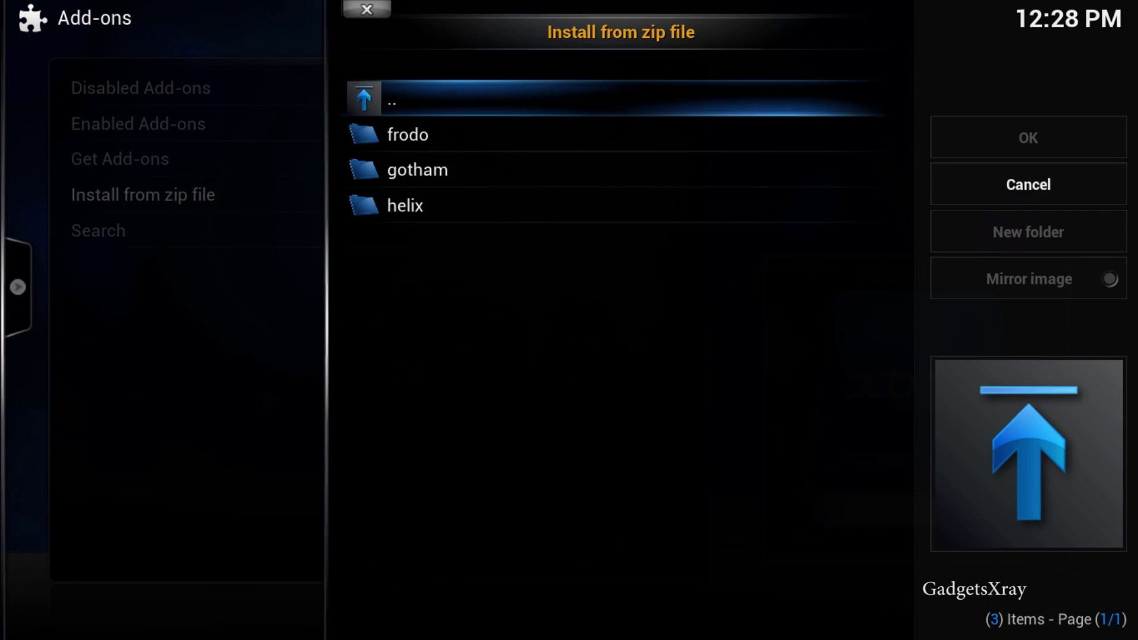
key("Down")
key("Down")
key("Return")
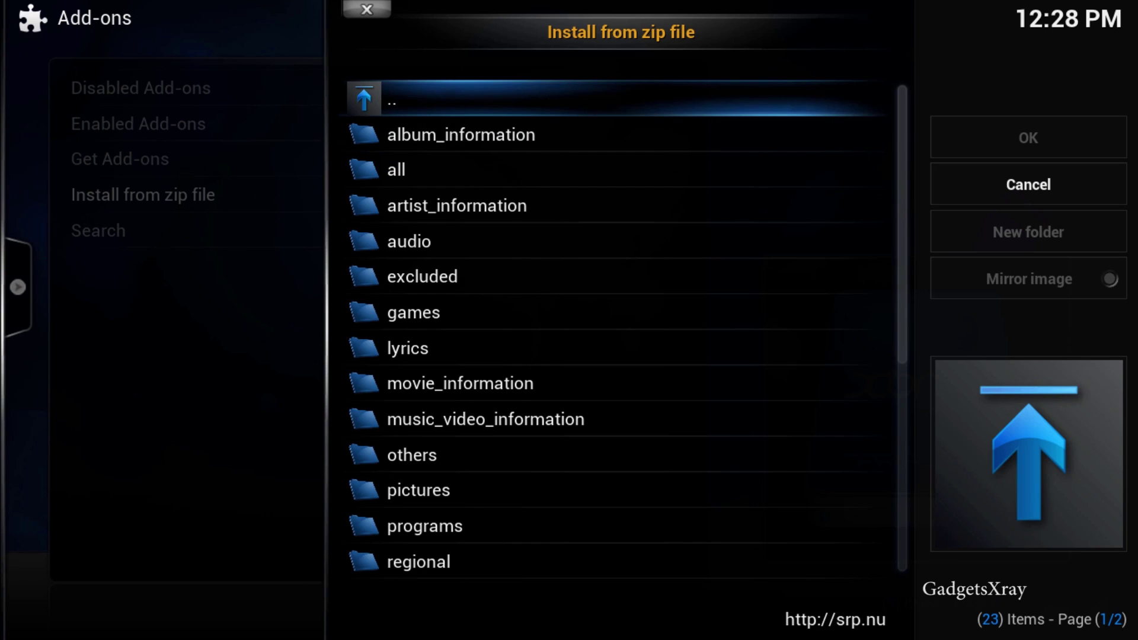
key("Down")
key("Down")
key("Return")
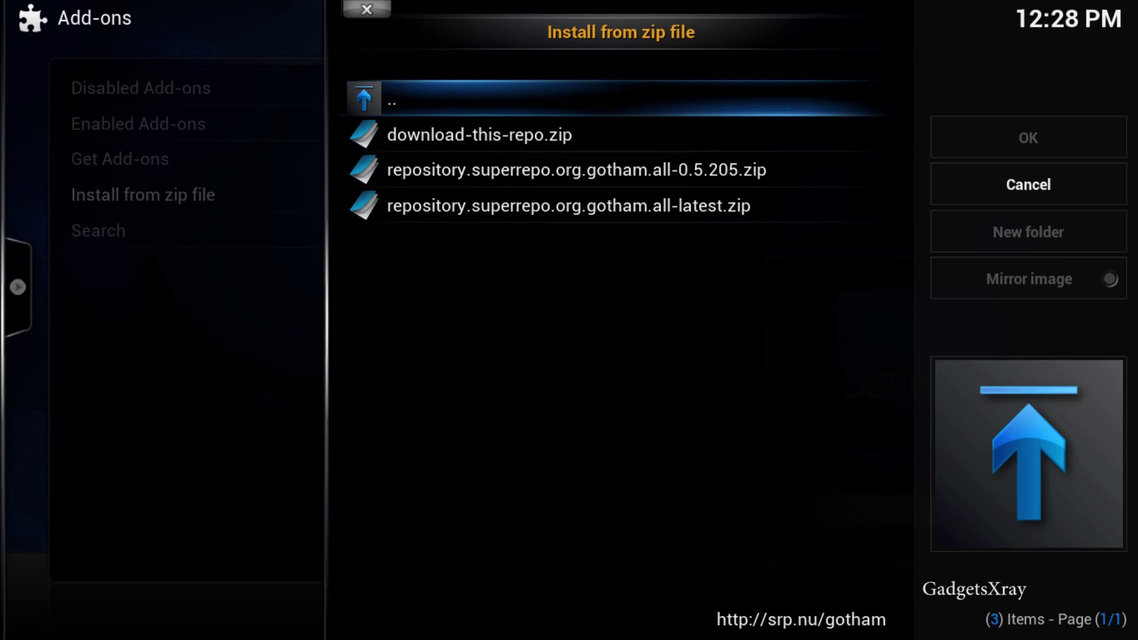
key("Down")
key("Down")
key("Down")
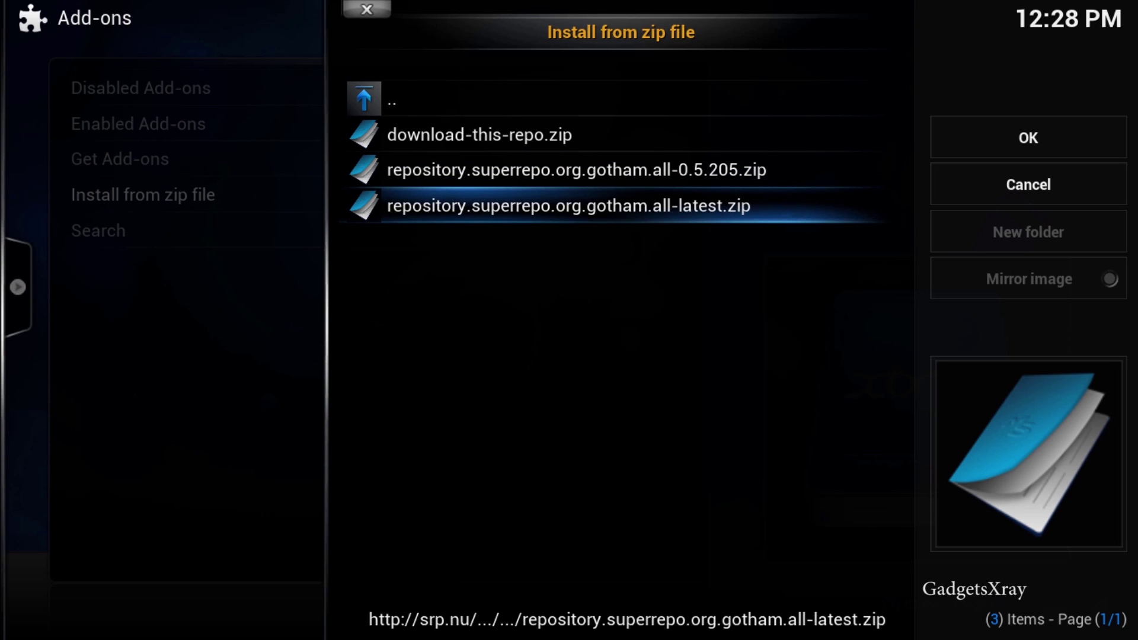
key("Return")
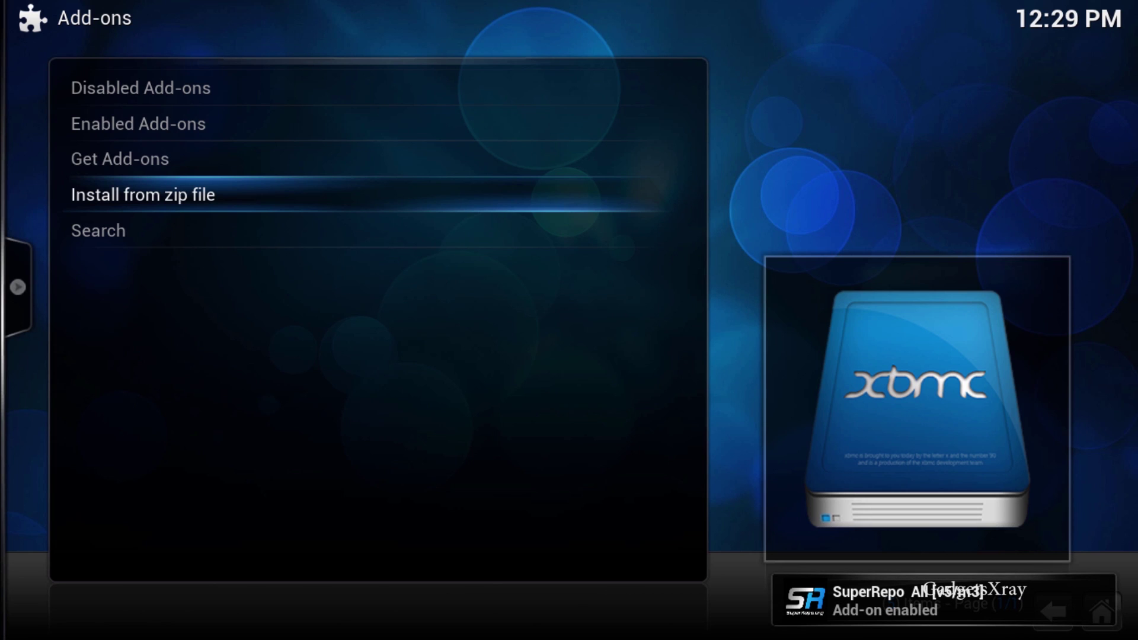
Browse Get Add-ons > SuperRepo All [v5/m3] and open its Video Add-ons category
key("BackSpace")
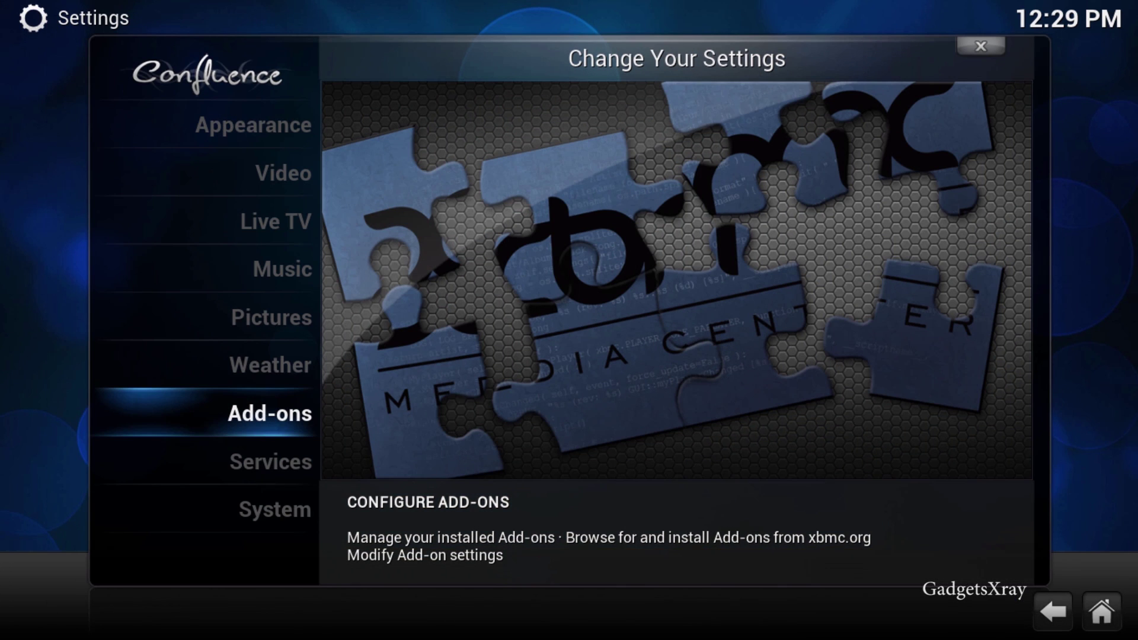
key("Return")
key("Up")
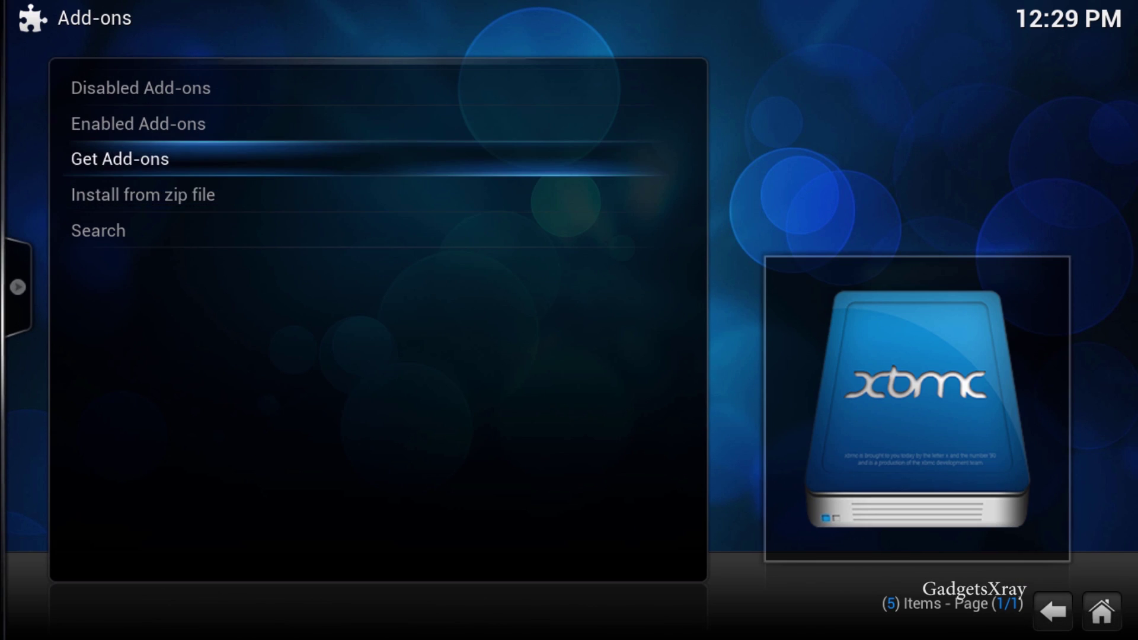
key("Return")
key("Down")
key("Down")
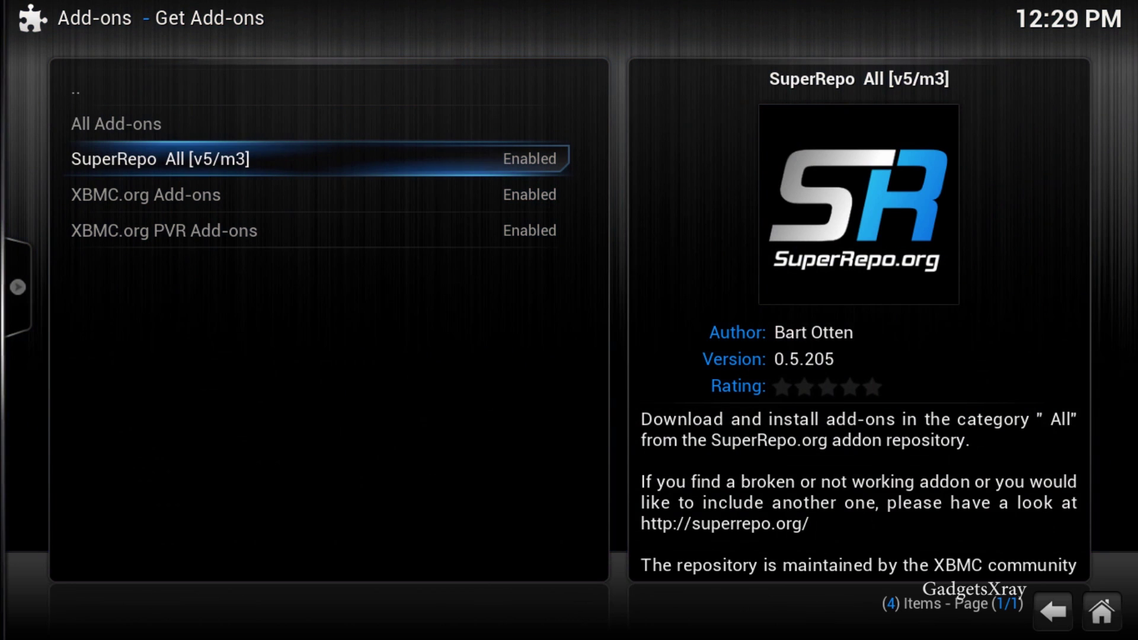
key("Return")
key("Down")
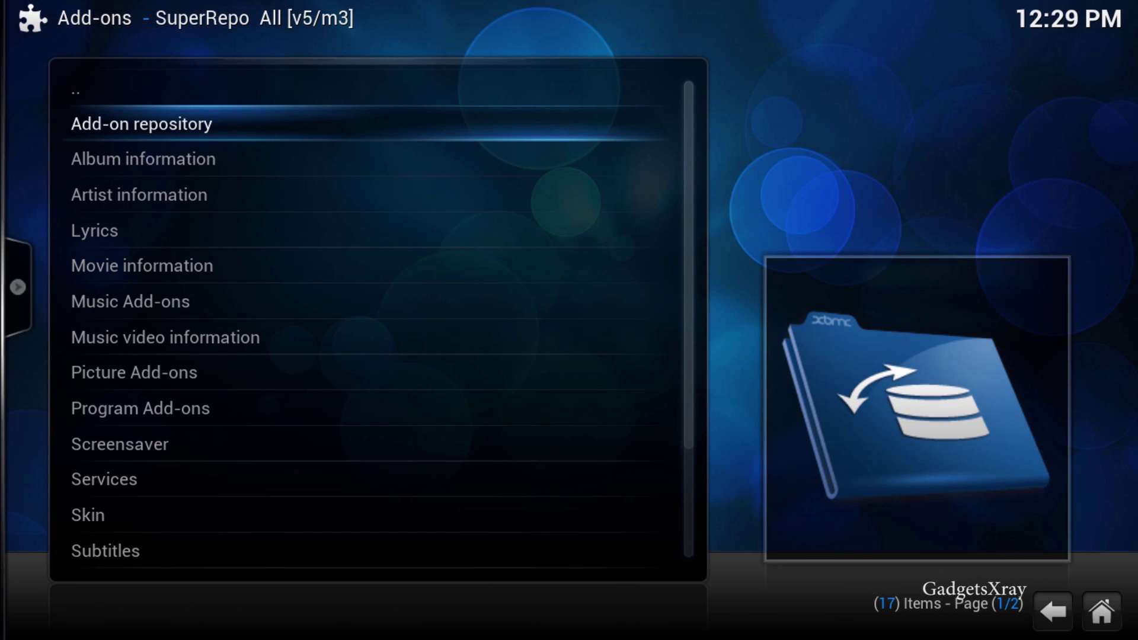
key("Down")
key("Down")
key("Down")
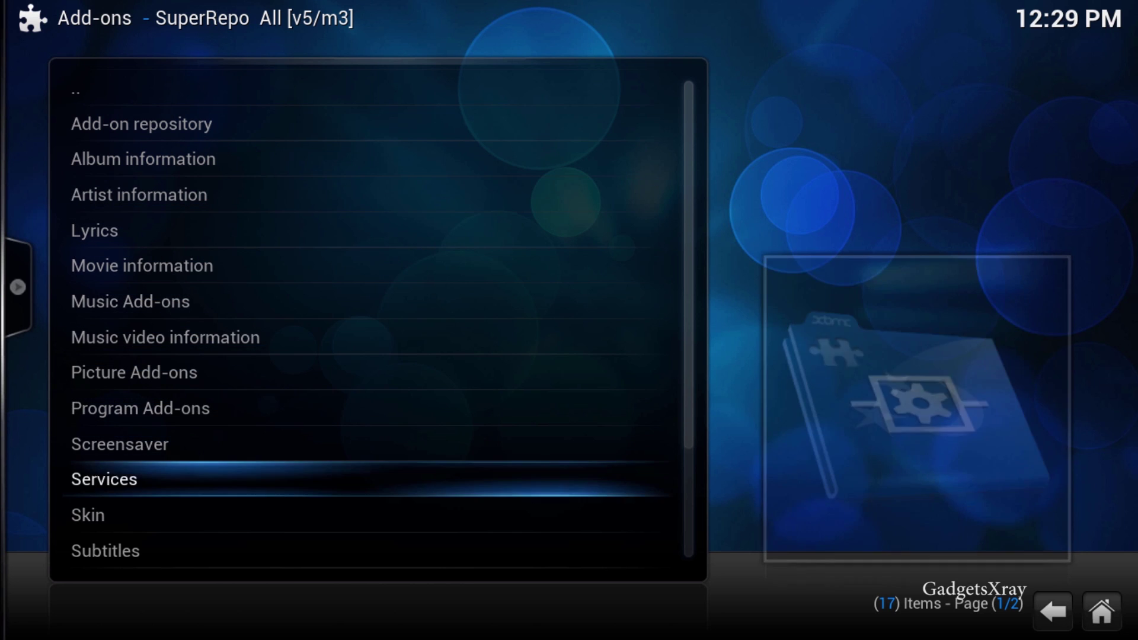
key("Down")
key("Down")
key("Down")
key("Up")
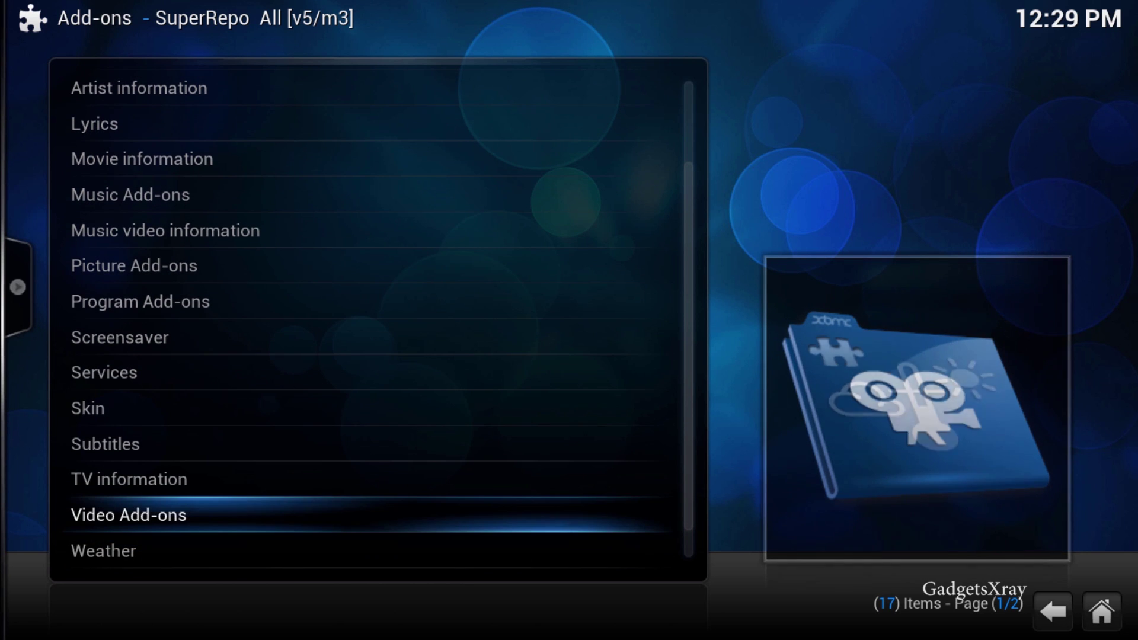
key("Return")
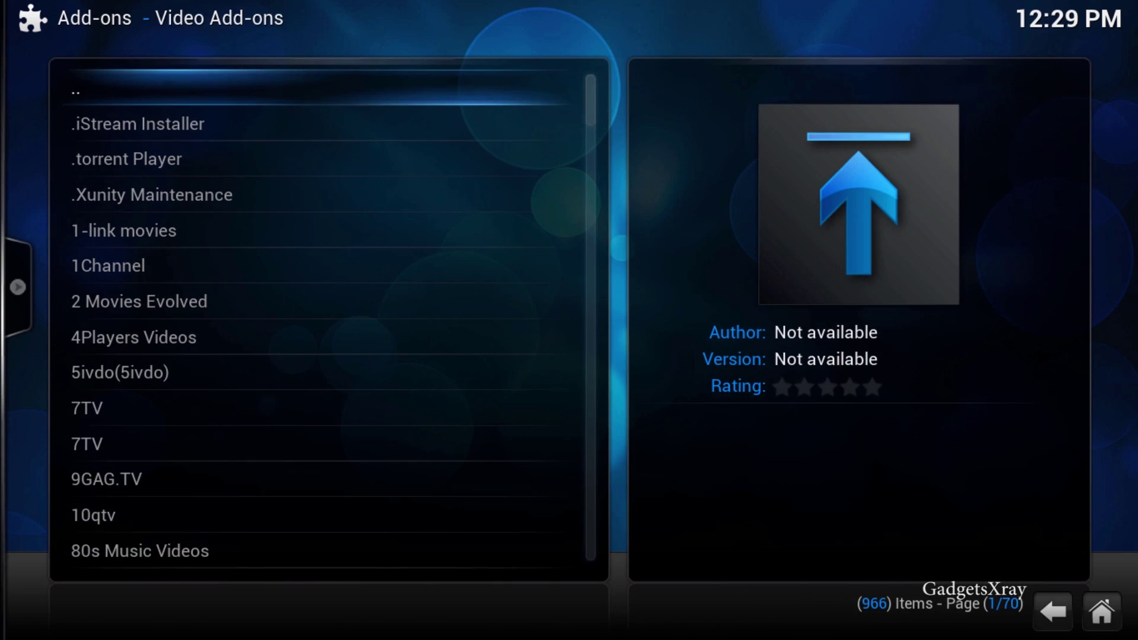
Install the 1Channel video add-on
key("Down")
key("Down")
key("Down")
key("Down")
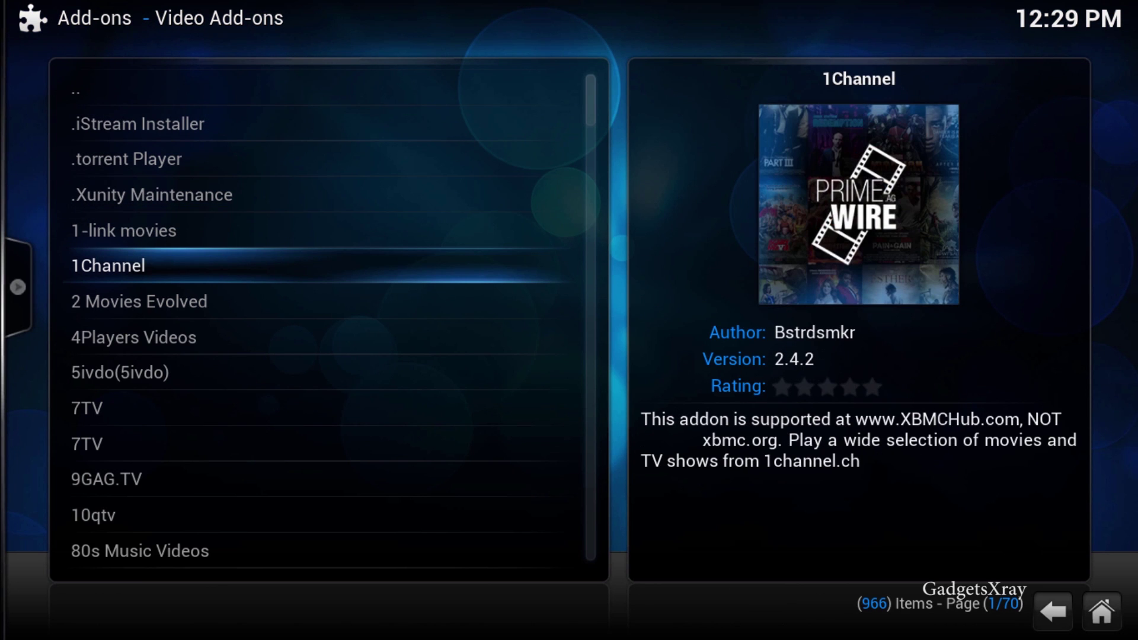
key("Return")
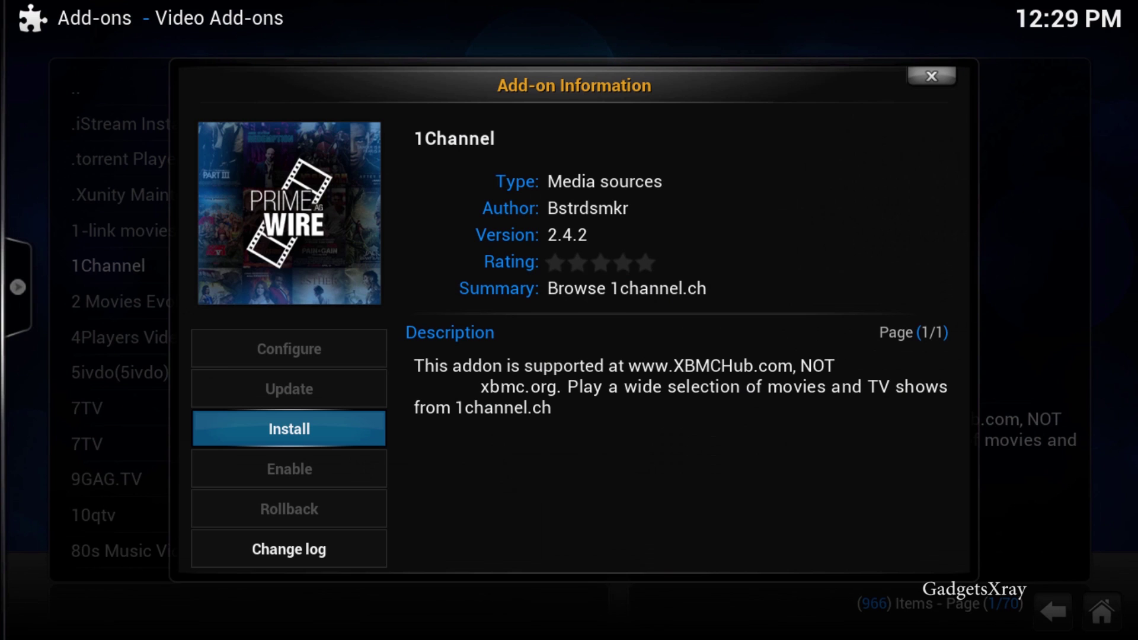
key("Return")
Install OneClickMoviez further down the list, then return to the home menu
key("Down")
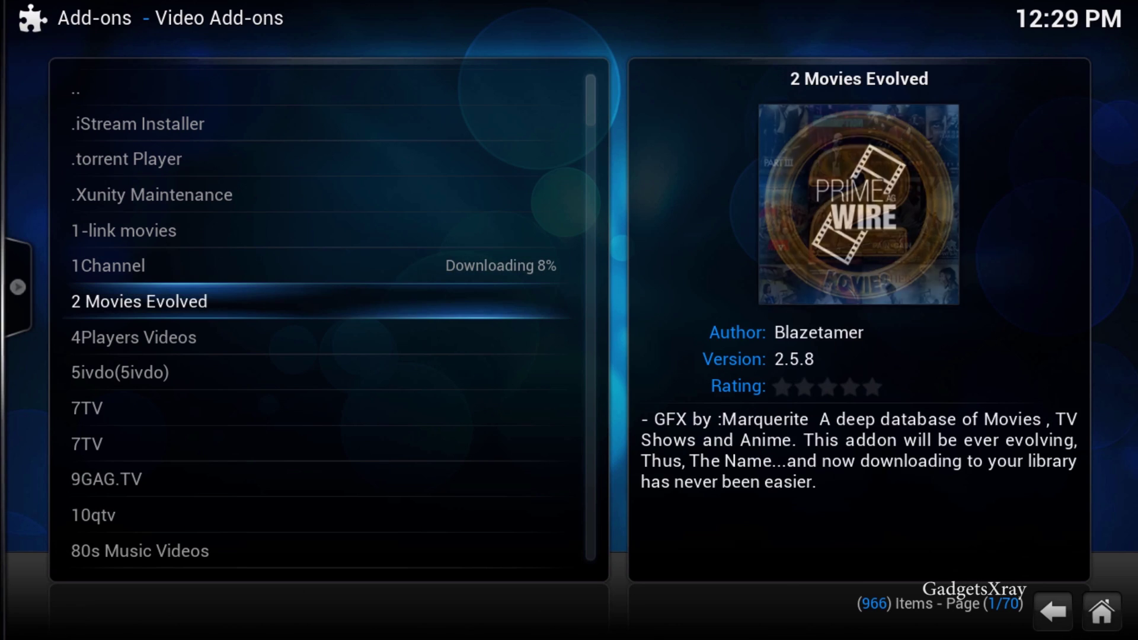
key("Down")
key("Down")
key("Down")
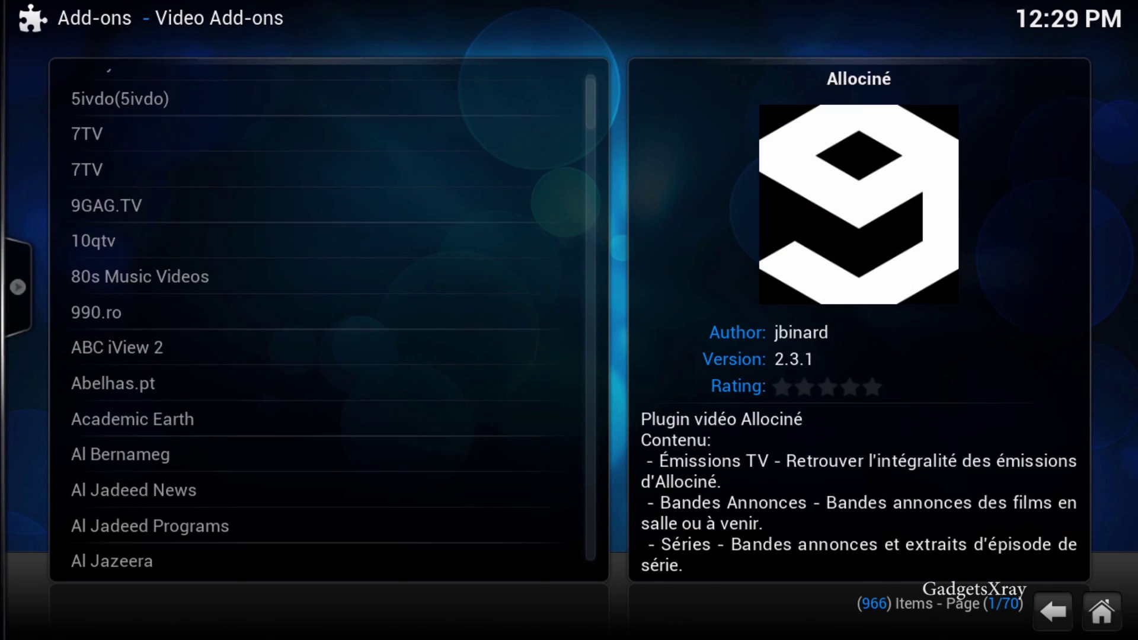
key("Down")
key("Down")
key("Down")
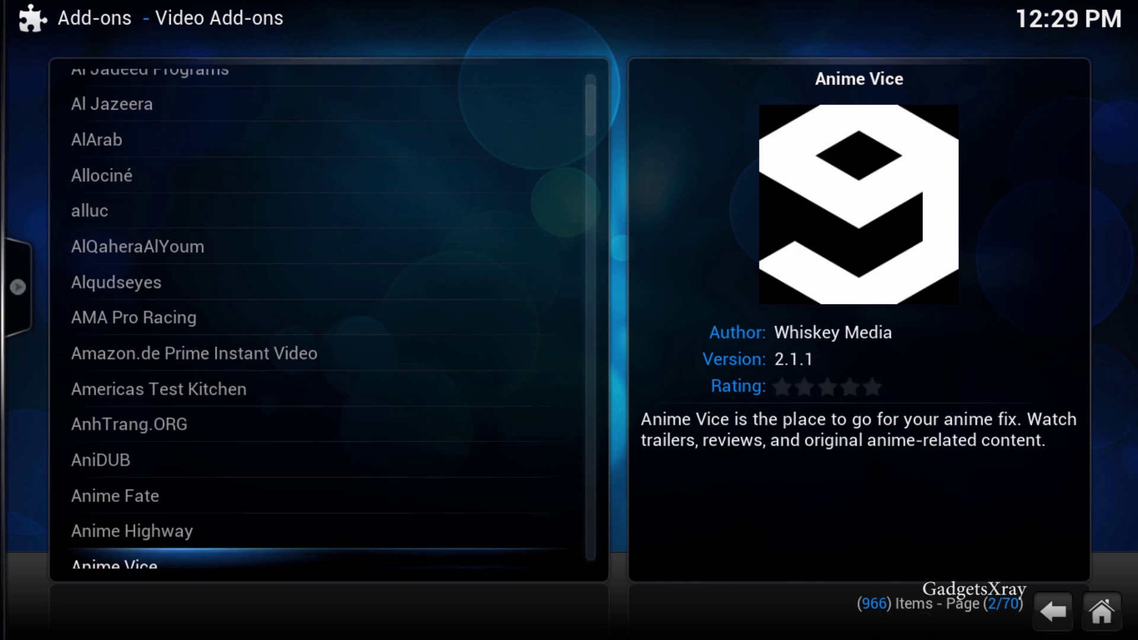
key("Down")
key("Down")
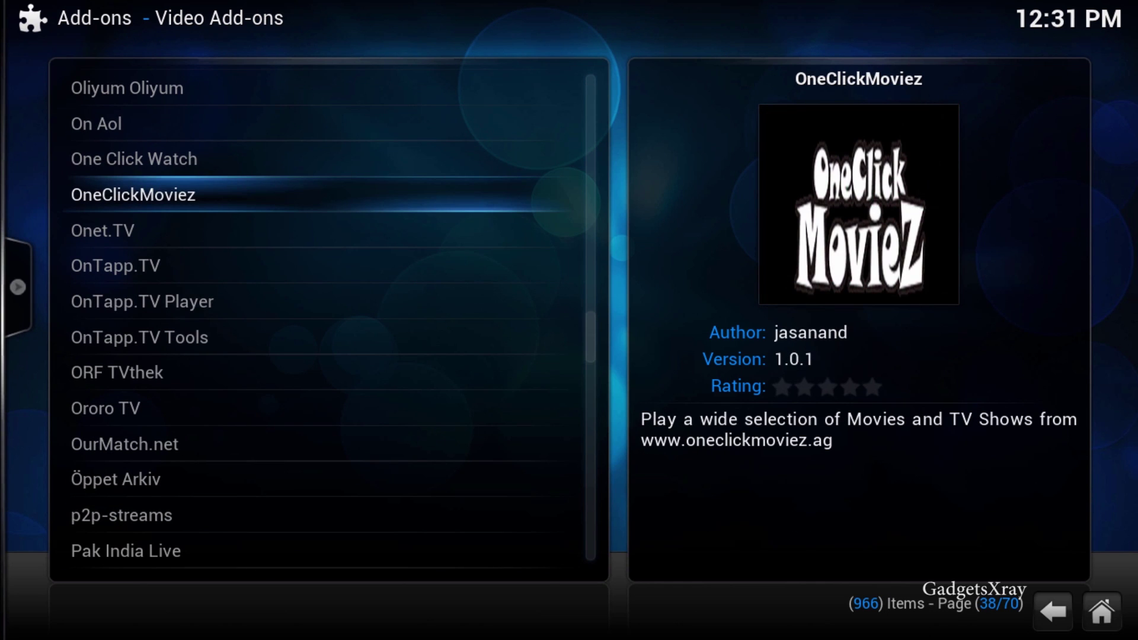
key("Return")
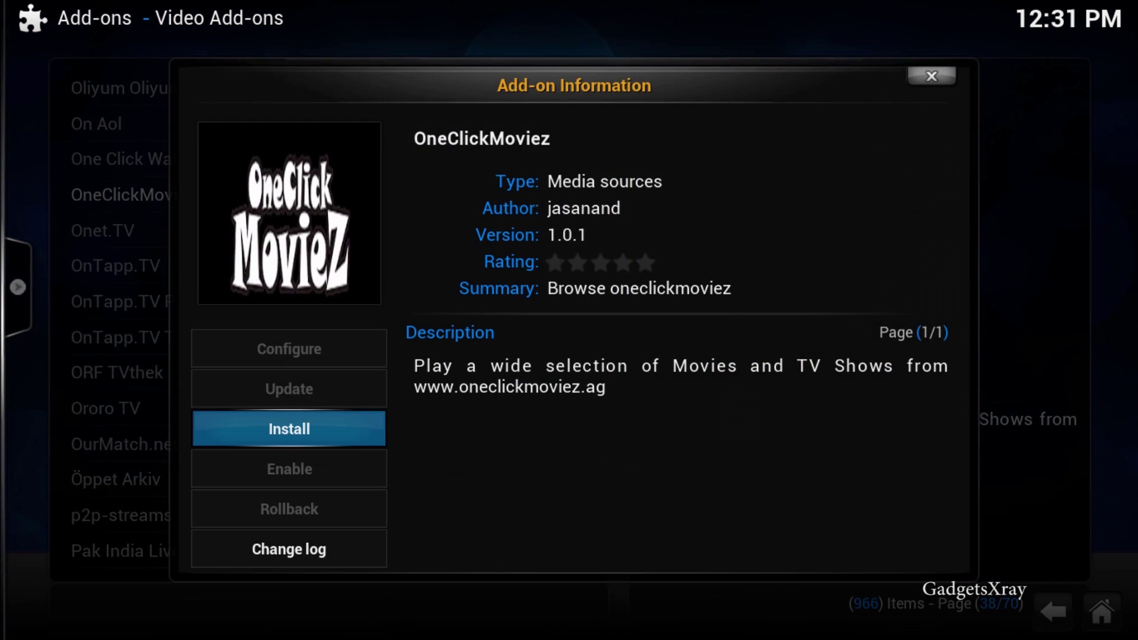
key("Return")
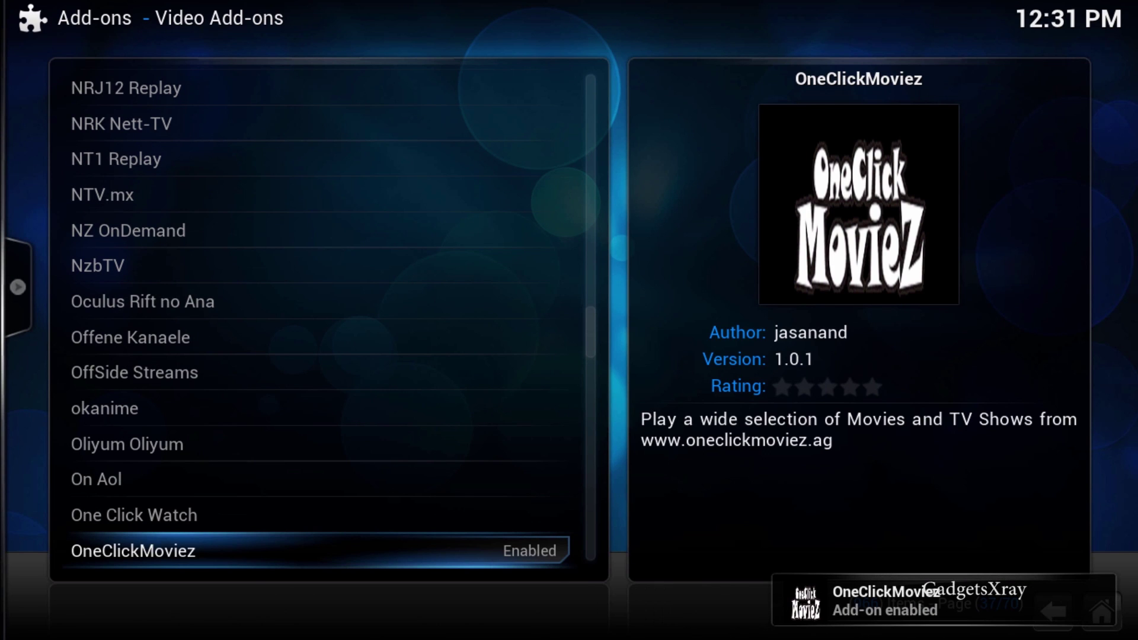
key("Escape")
key("Escape")
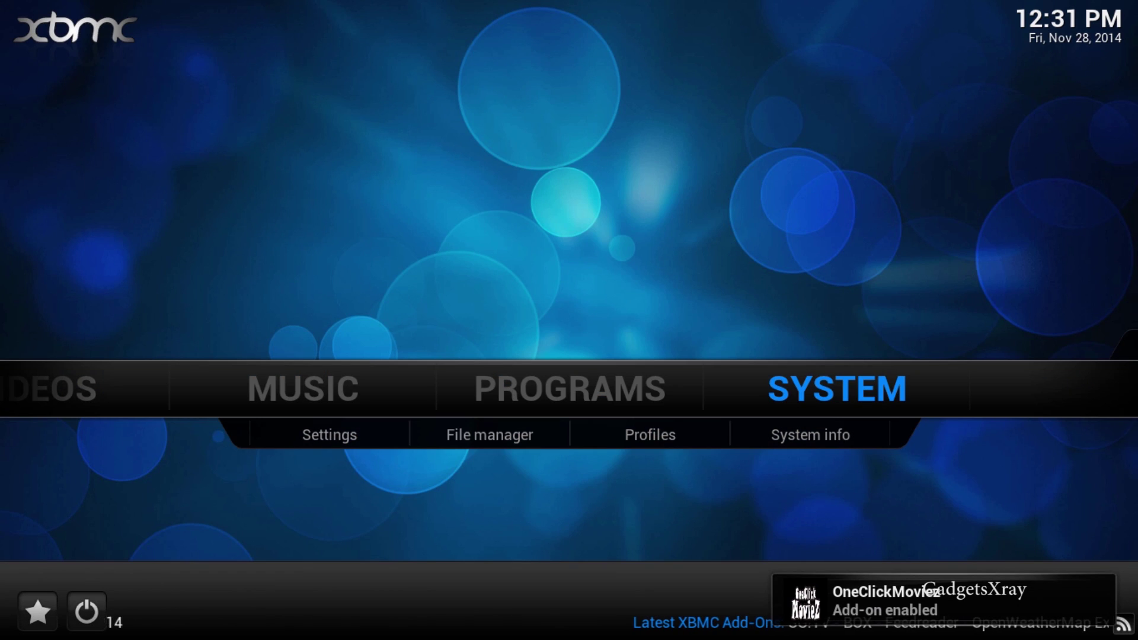
Launch 1Channel from Videos > Video Add-ons and dismiss the PrimeWire release notes
key("Left")
key("Left")
key("Left")
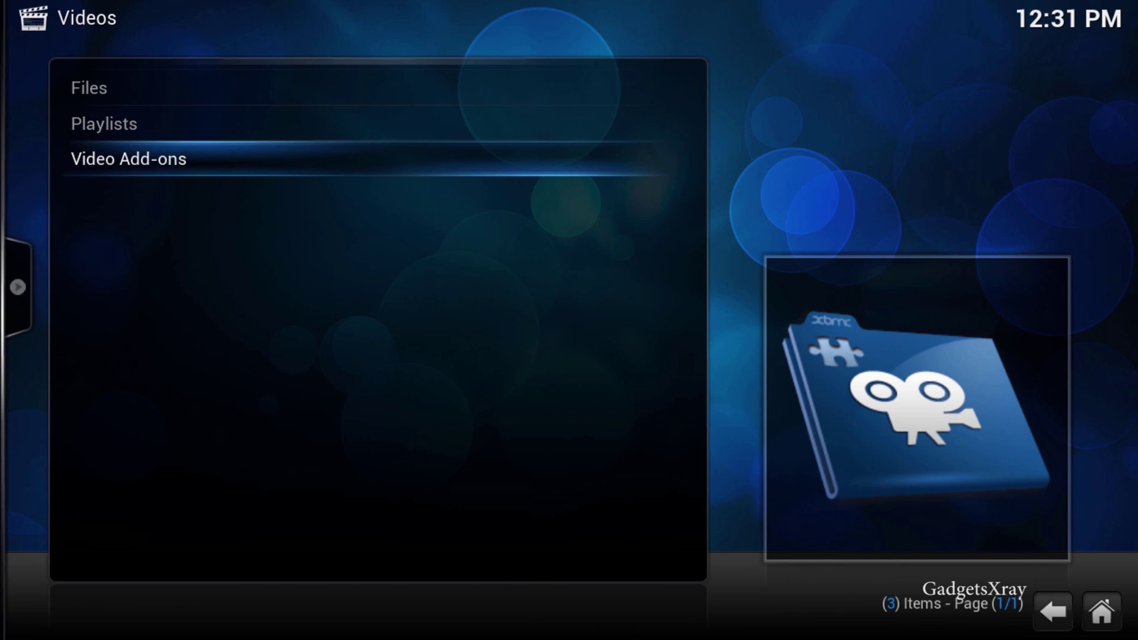
key("Return")
key("Down")
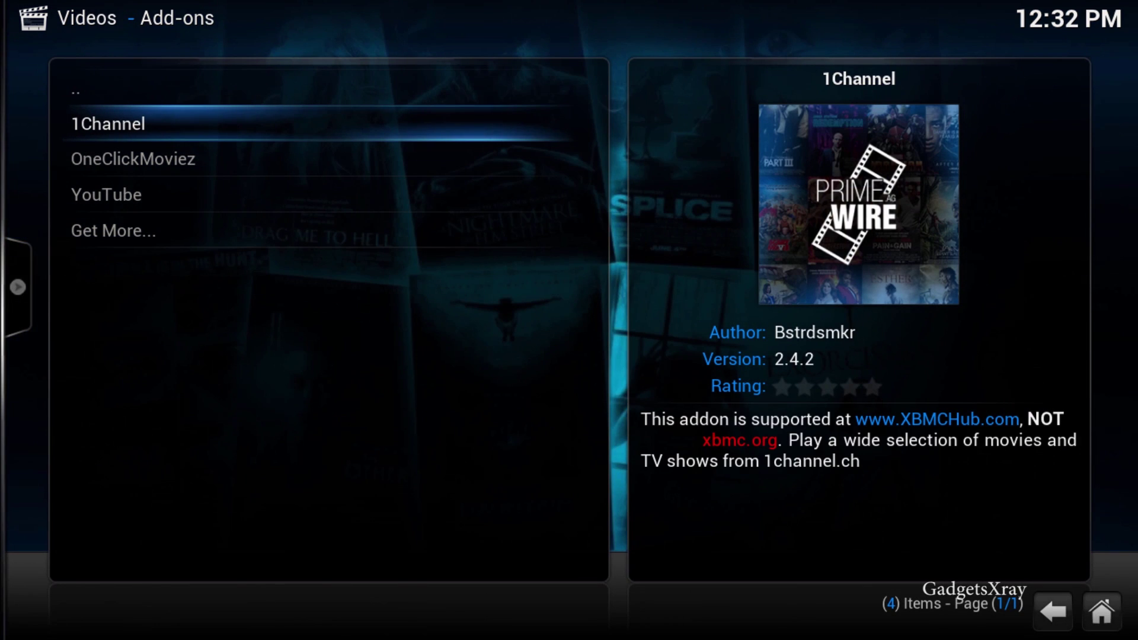
key("Return")
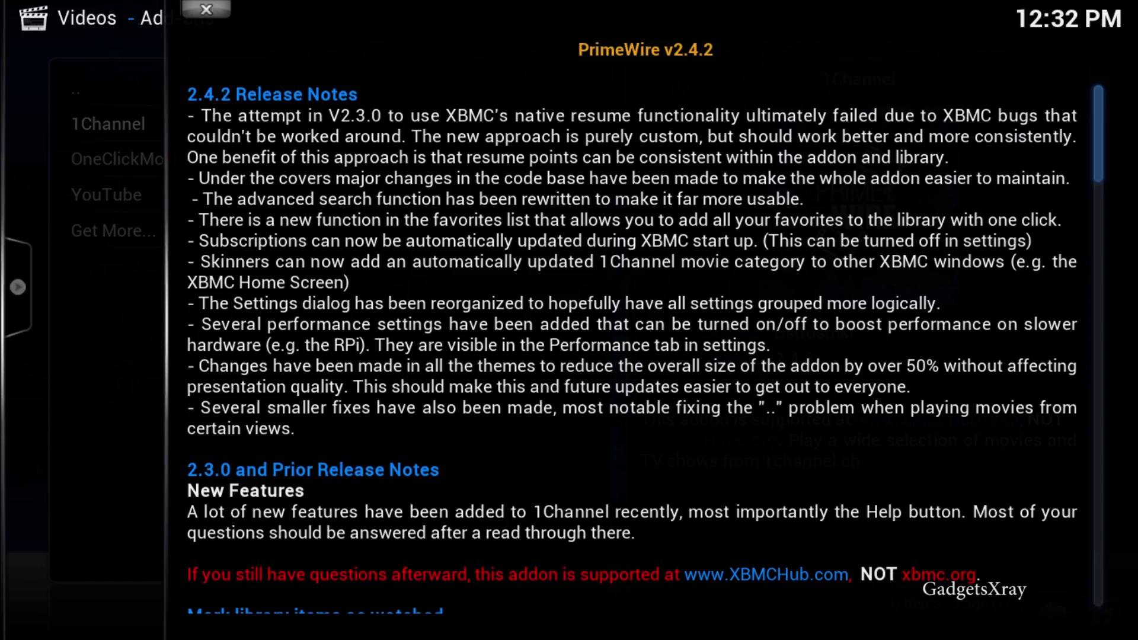
key("Escape")
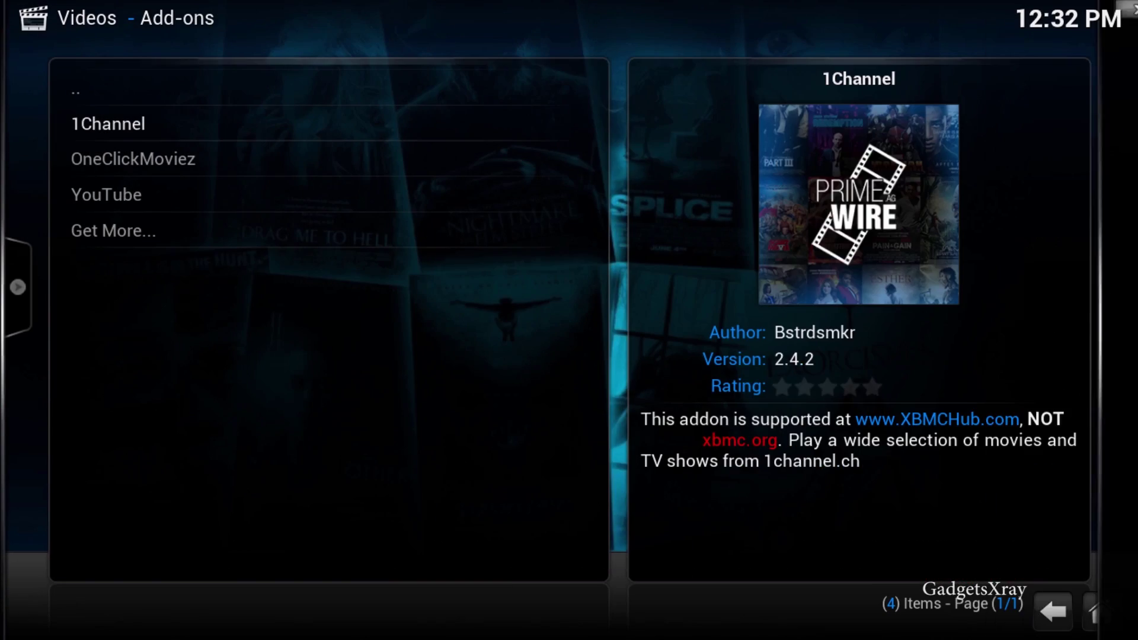
Open 1Channel's Movies > Most Popular list
key("Down")
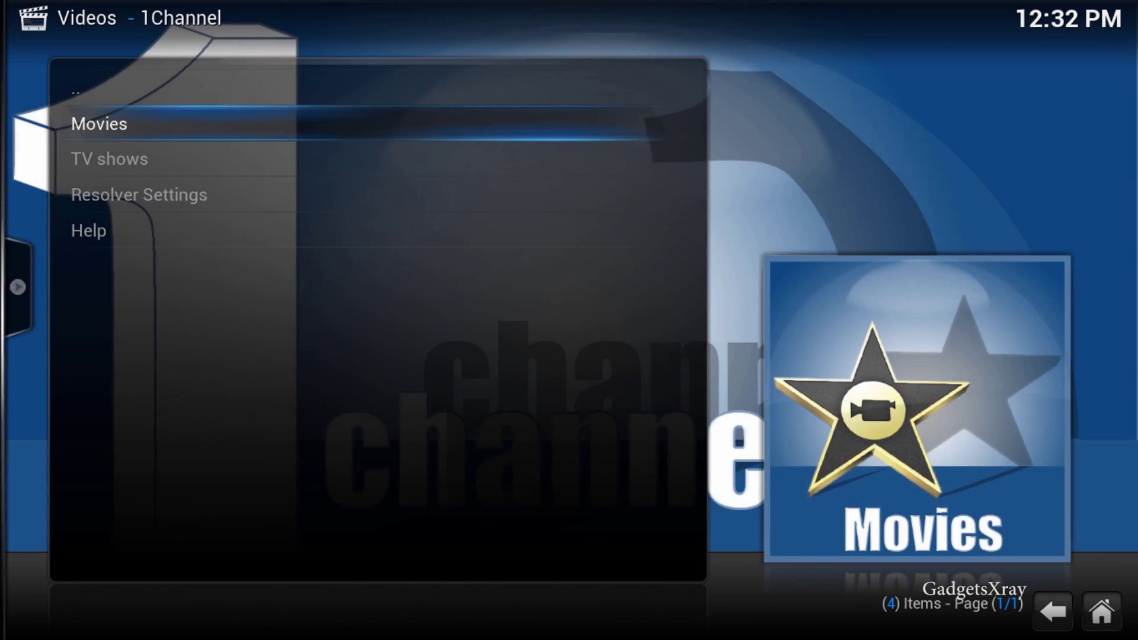
key("Return")
key("Down")
key("Down")
key("Down")
key("Down")
key("Down")
key("Down")
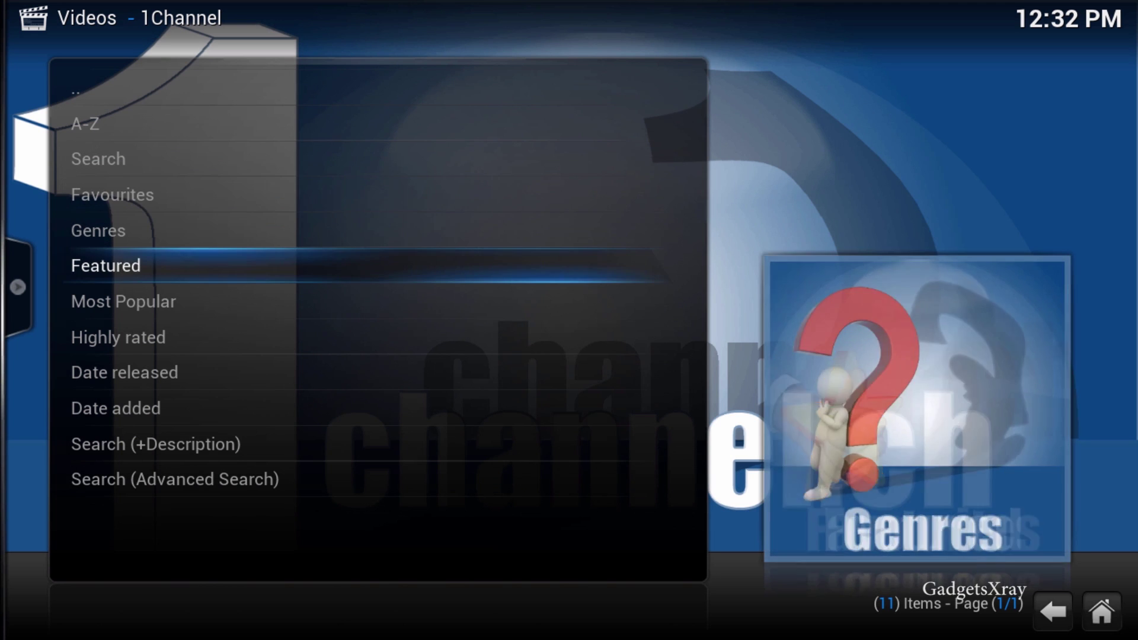
key("Return")
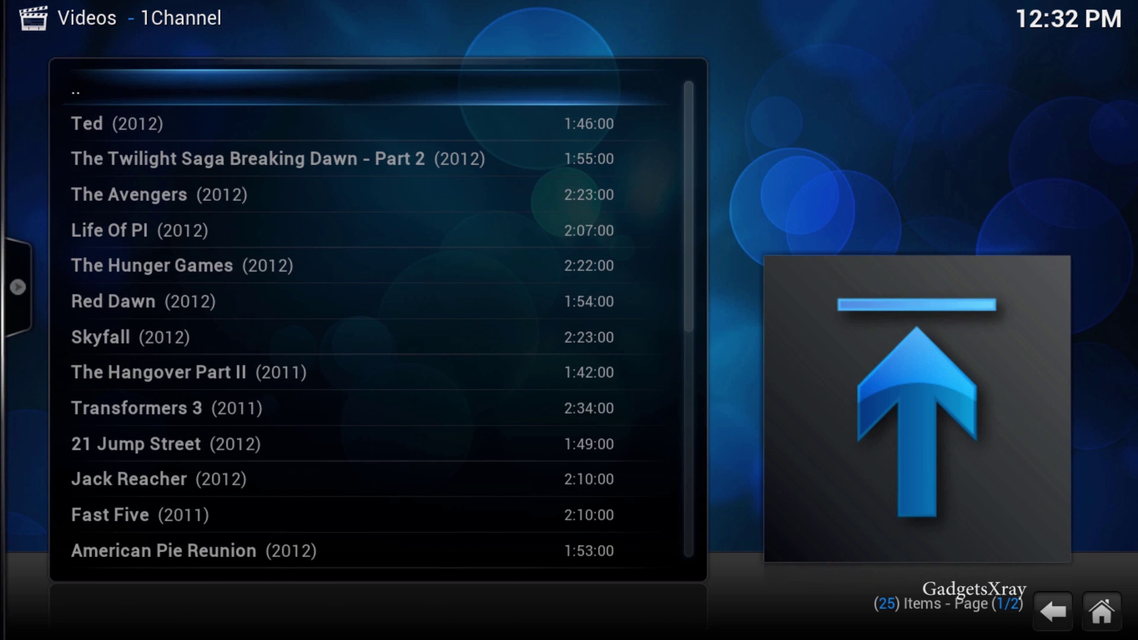
Play Life Of PI from the promptfile.com stream
key("Down")
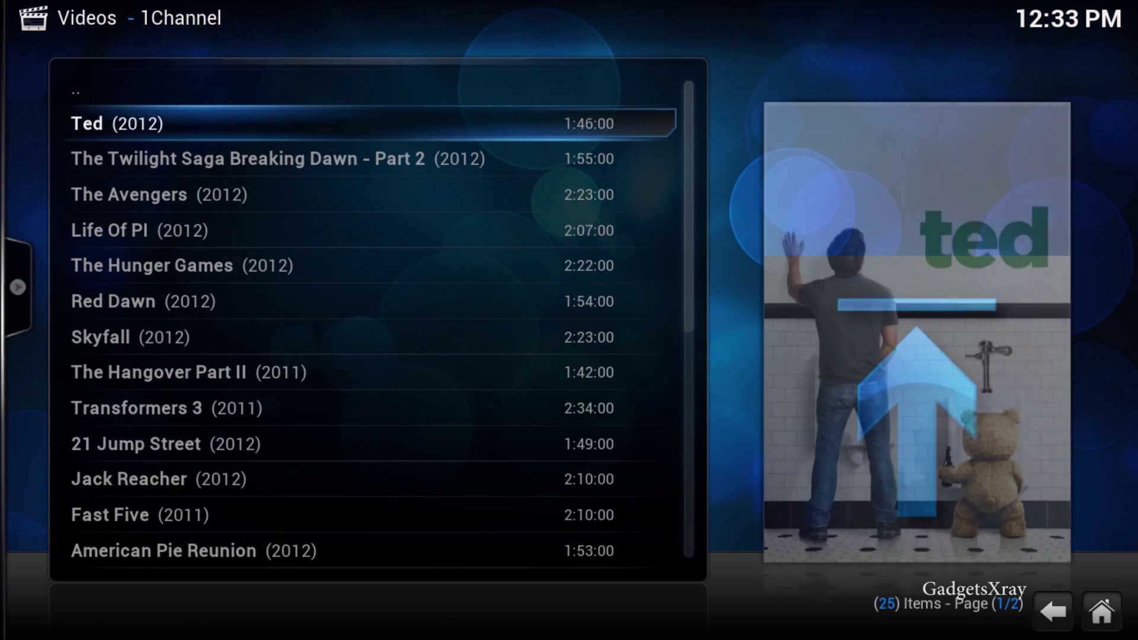
key("Down")
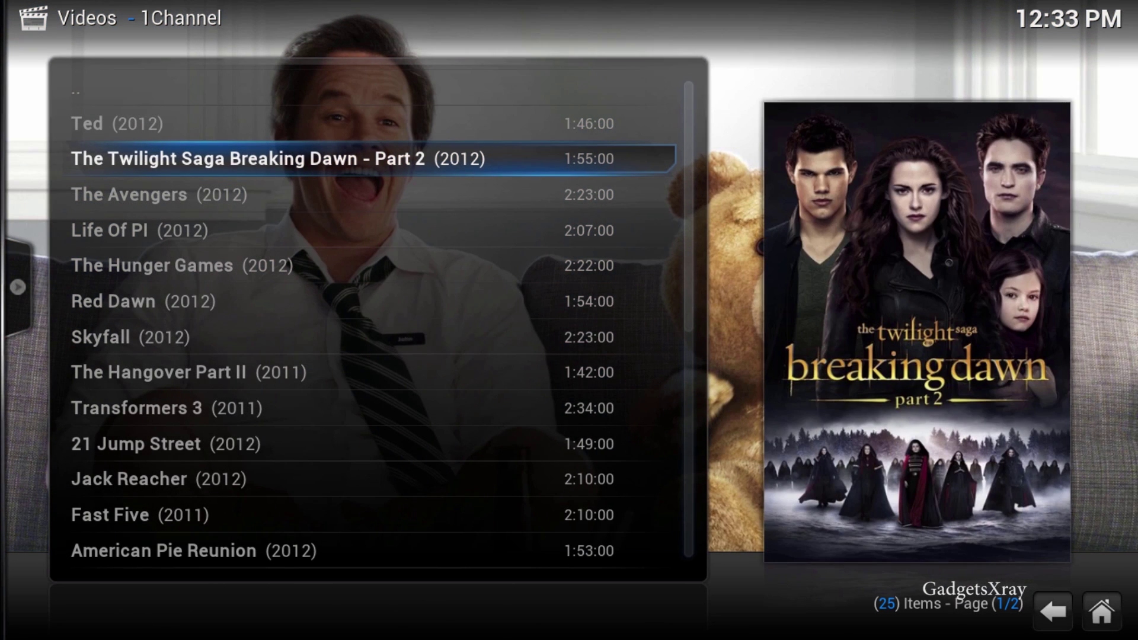
key("Down")
key("Down")
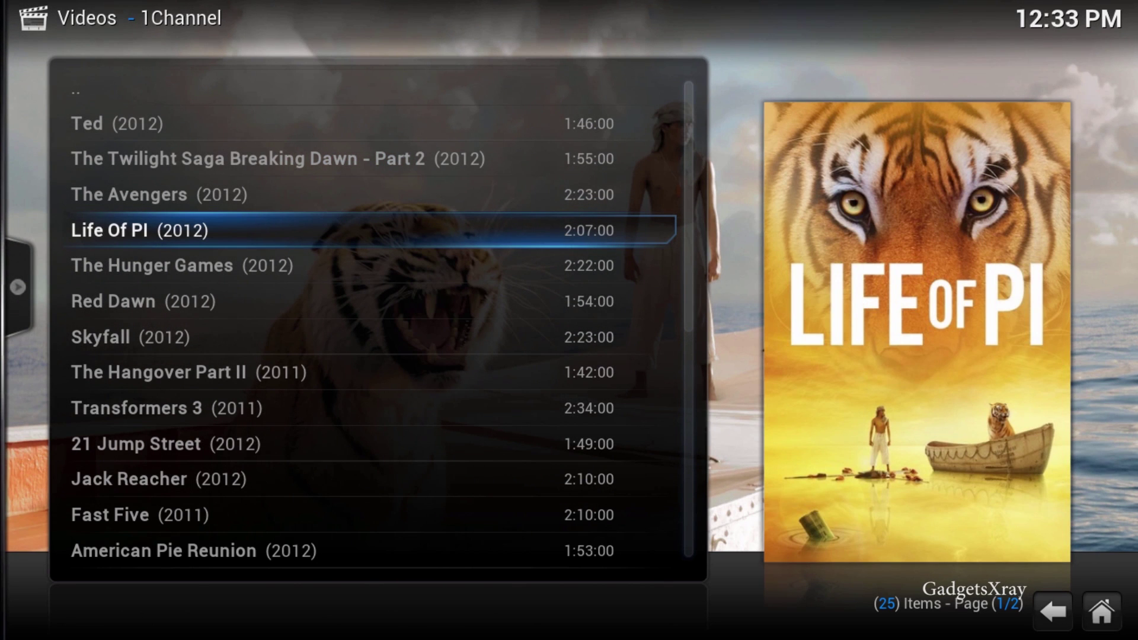
key("Return")
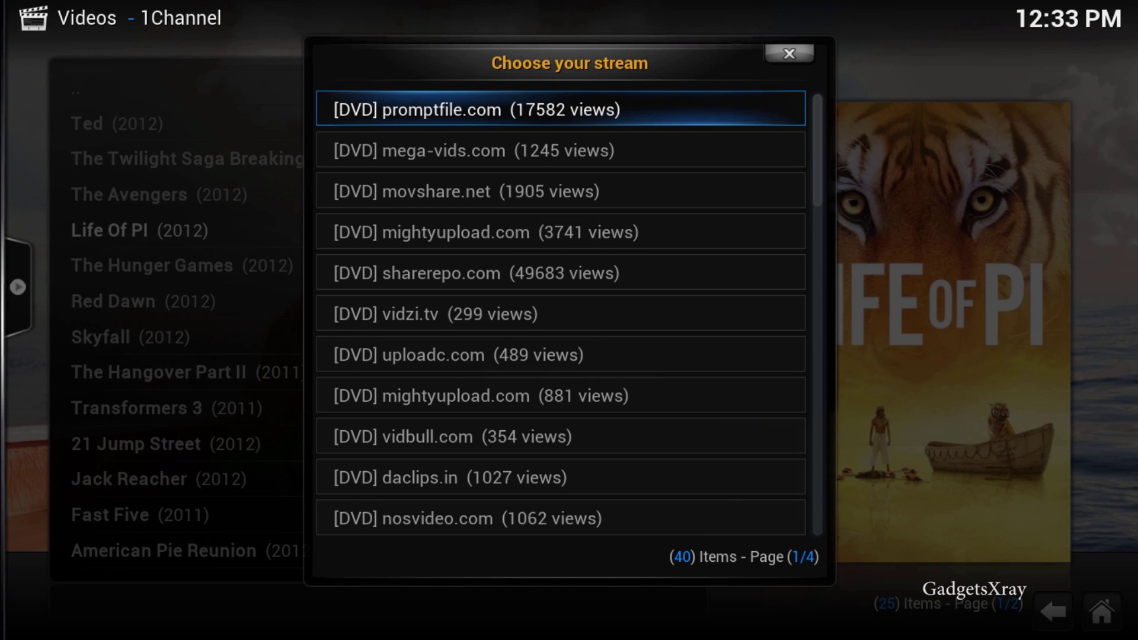
key("Return")
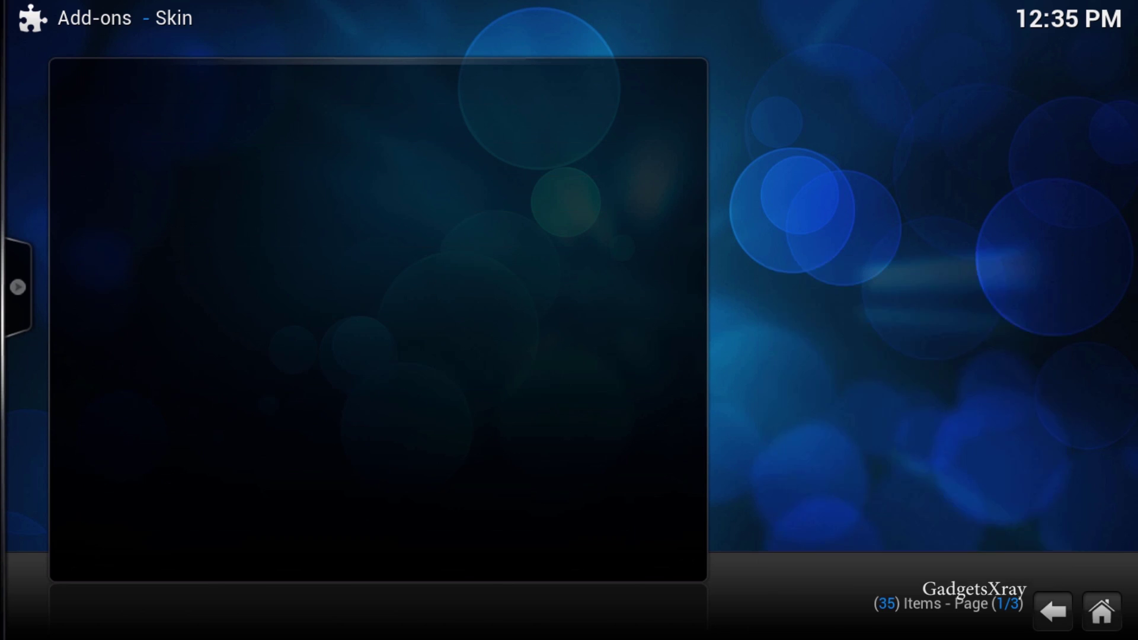
Browse the skins down to Amber, install Amber 1.6.0, and accept switching to it
left_click(85, 124)
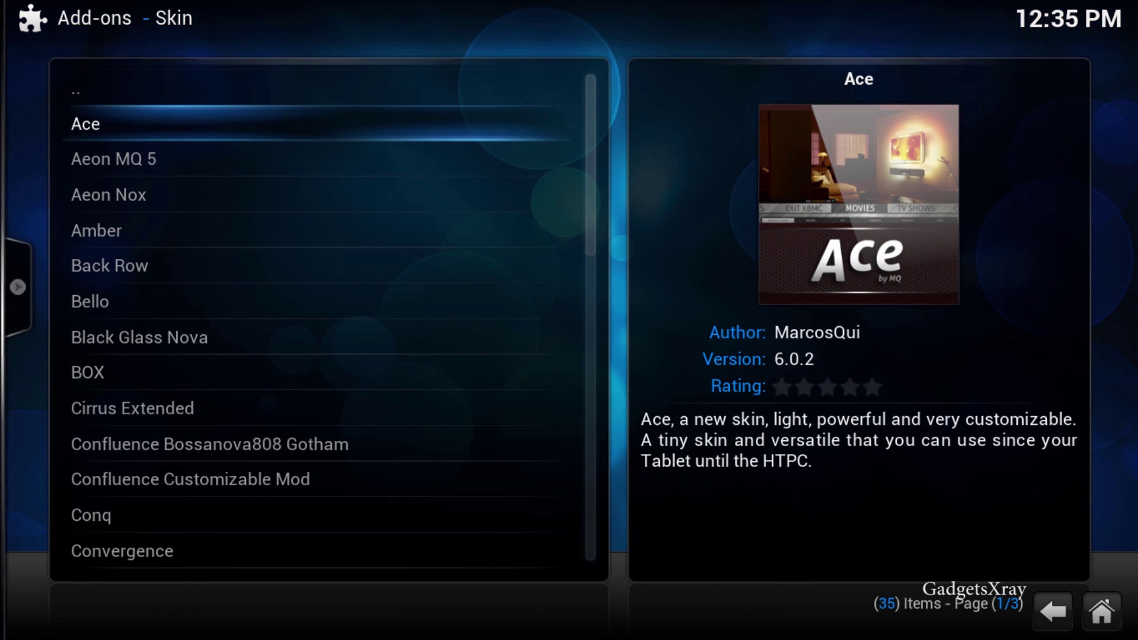
left_click(113, 159)
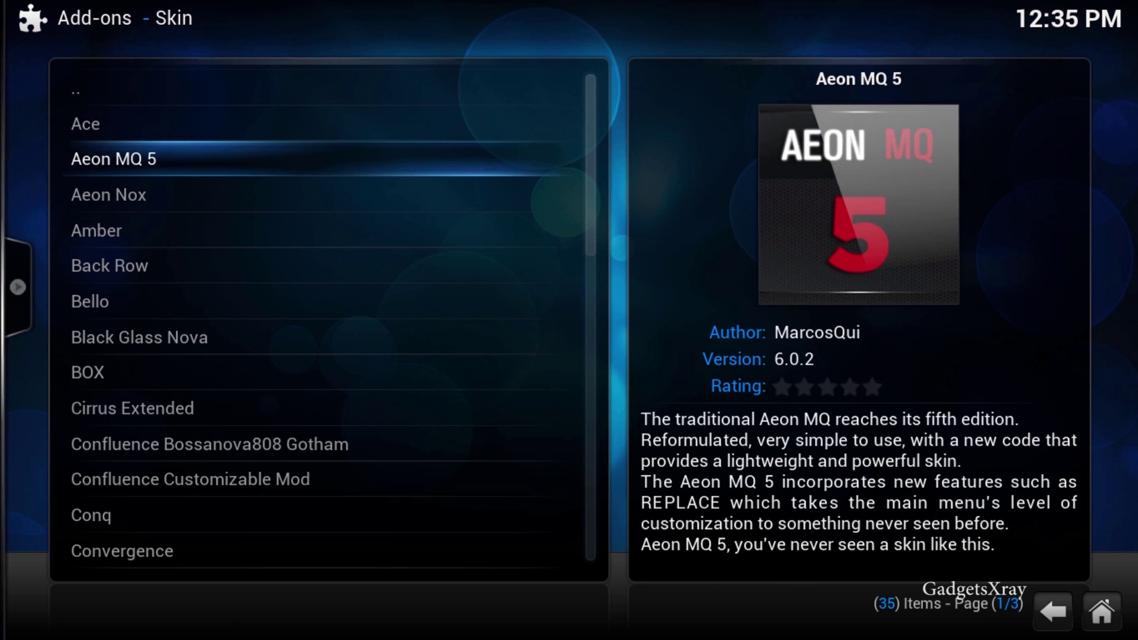
left_click(108, 195)
left_click(96, 231)
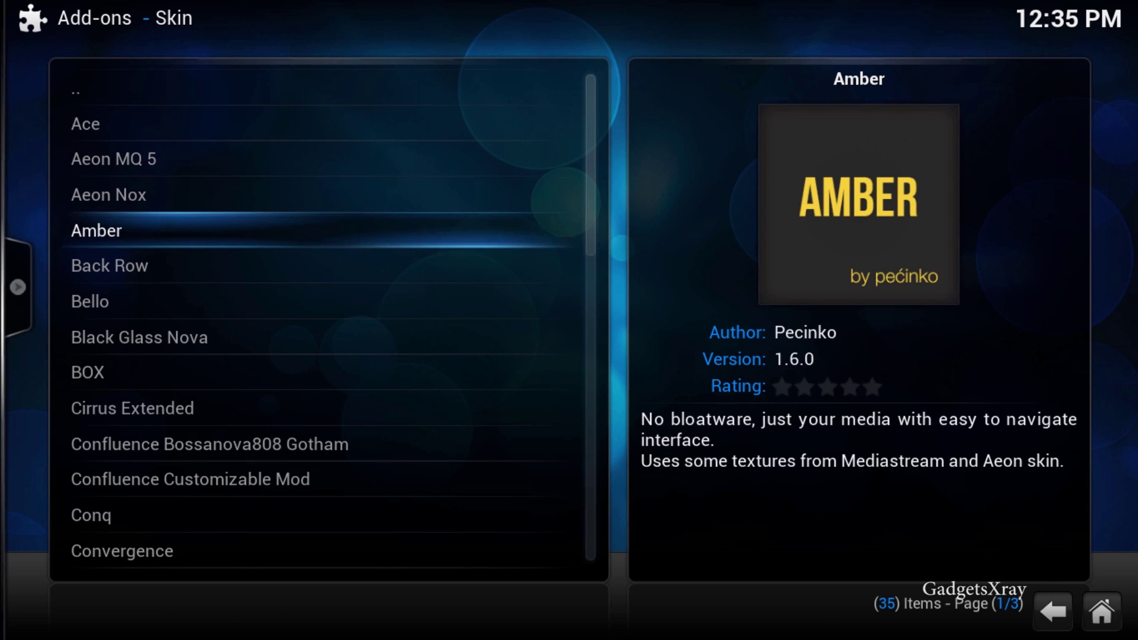
key("Return")
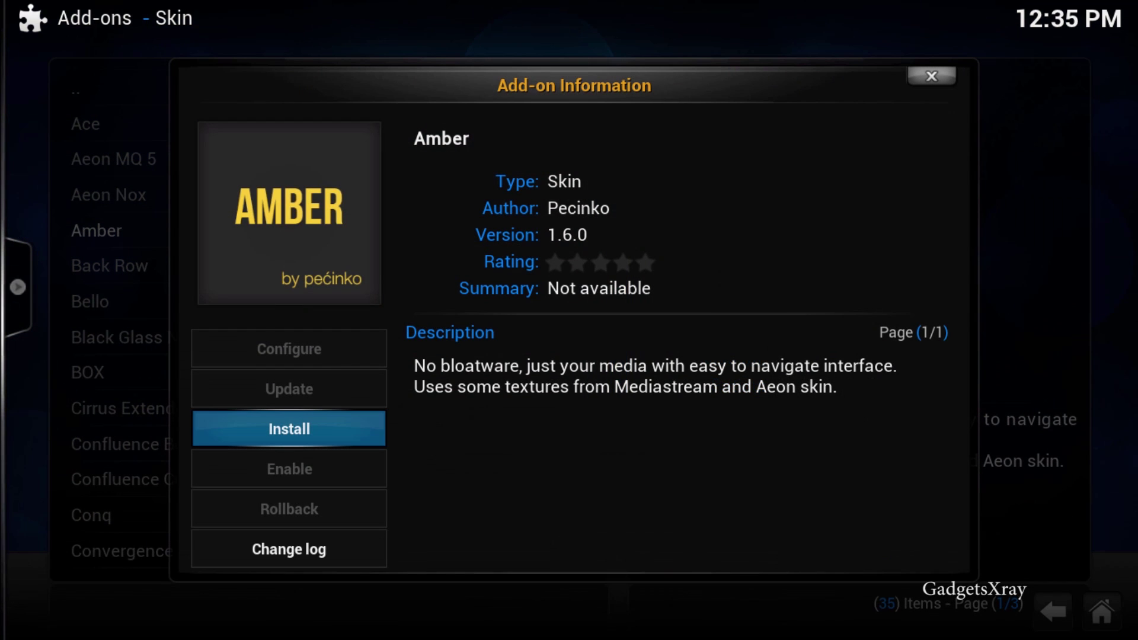
key("Return")
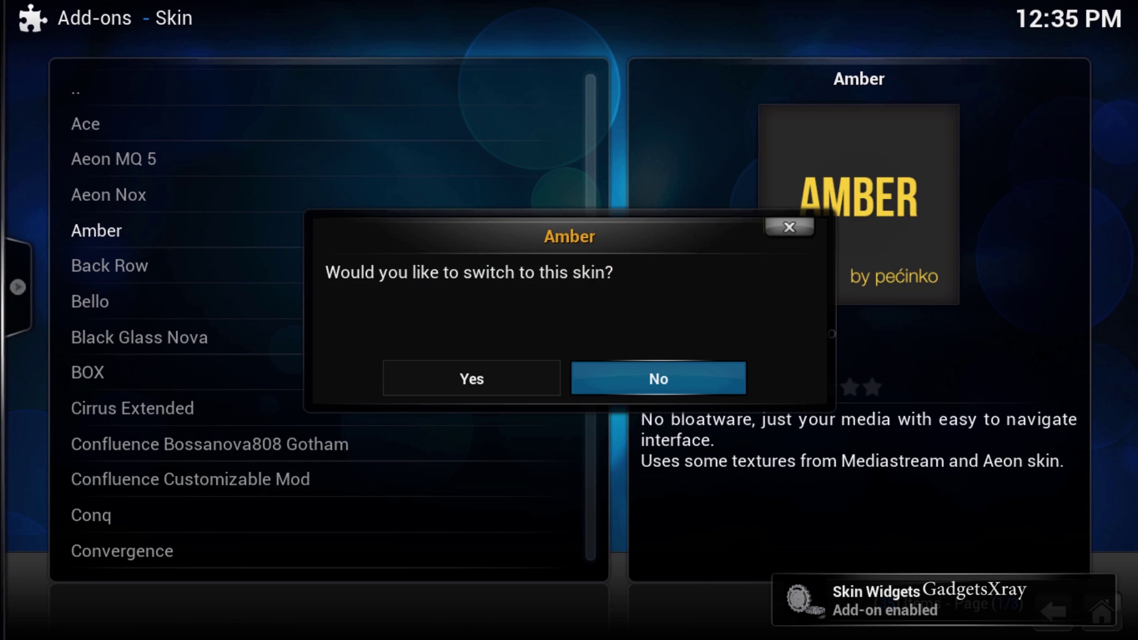
key("Left")
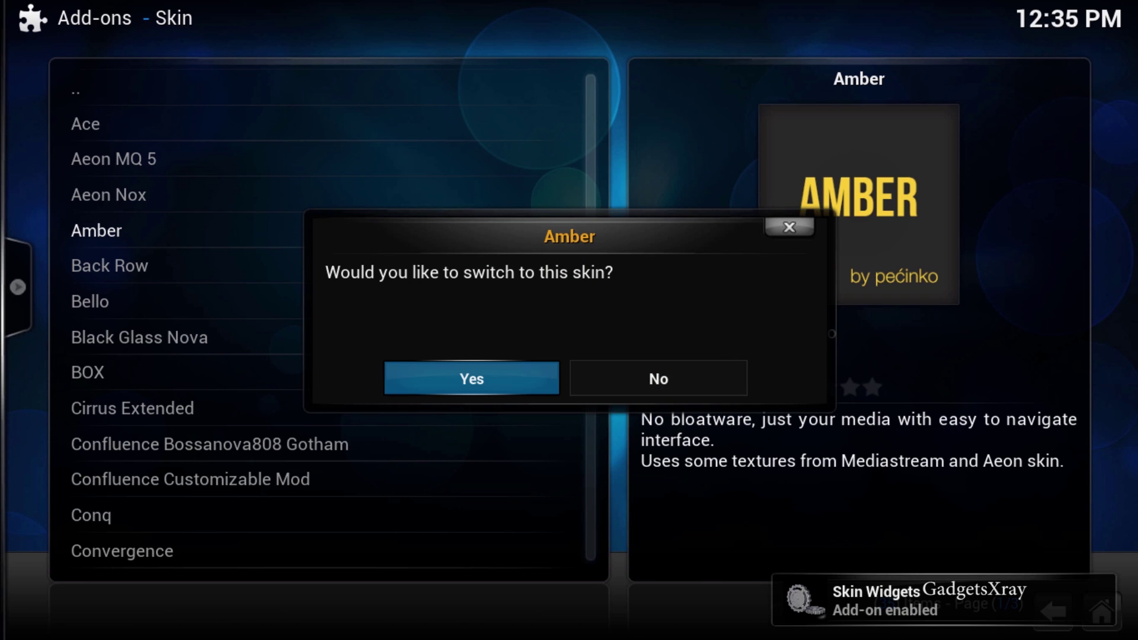
key("Return")
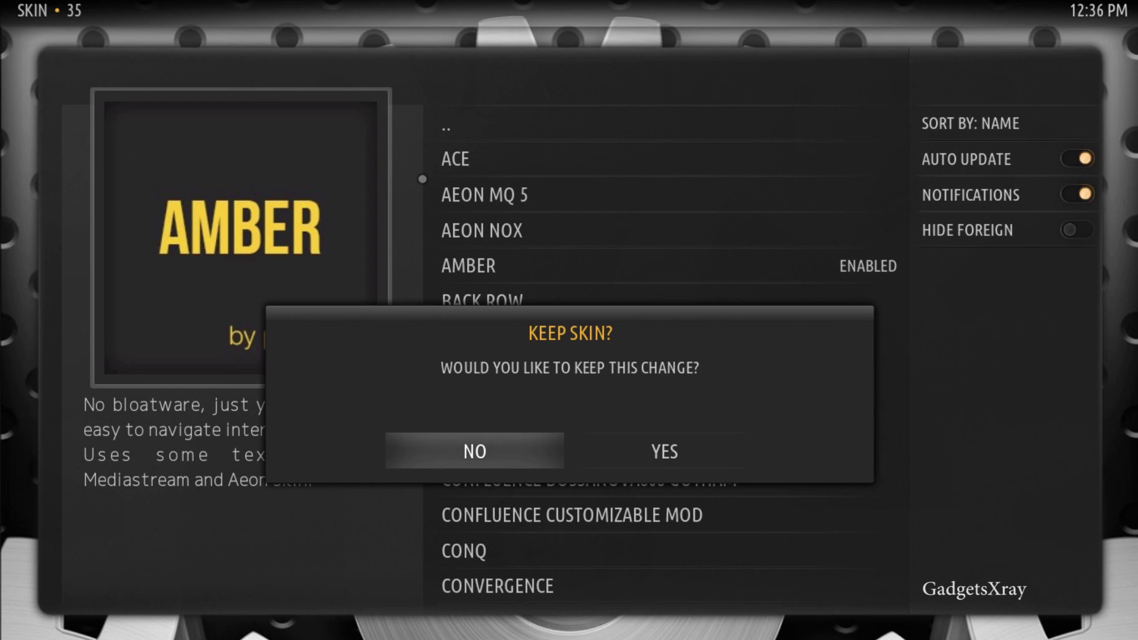
Keep the Amber skin and go to the home screen
key("Right")
key("Return")
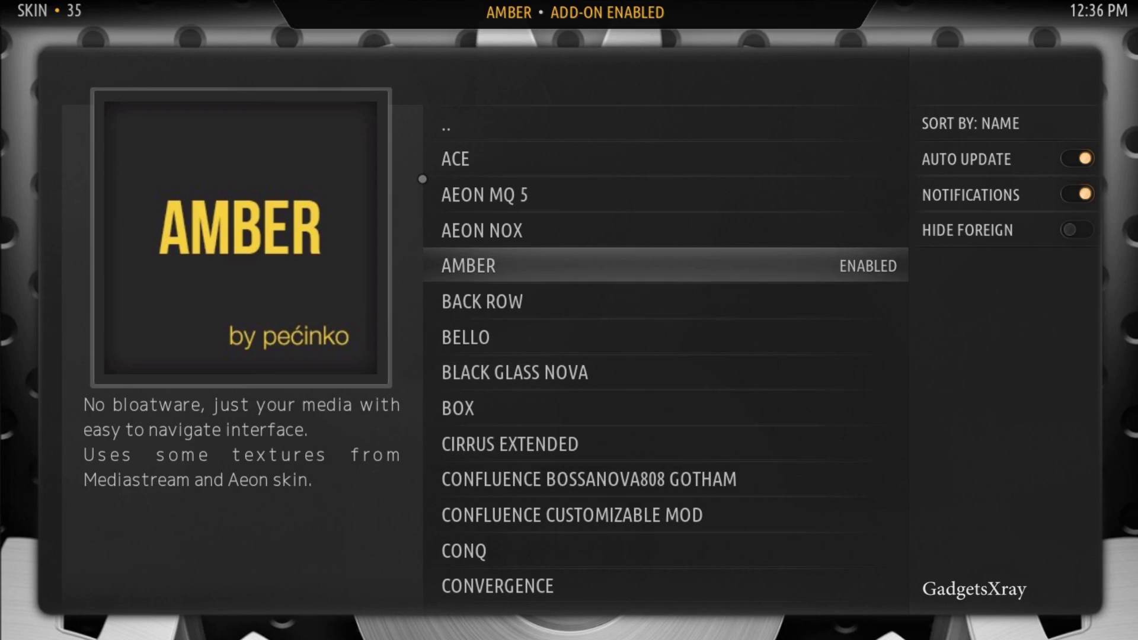
key("Escape")
key("Escape")
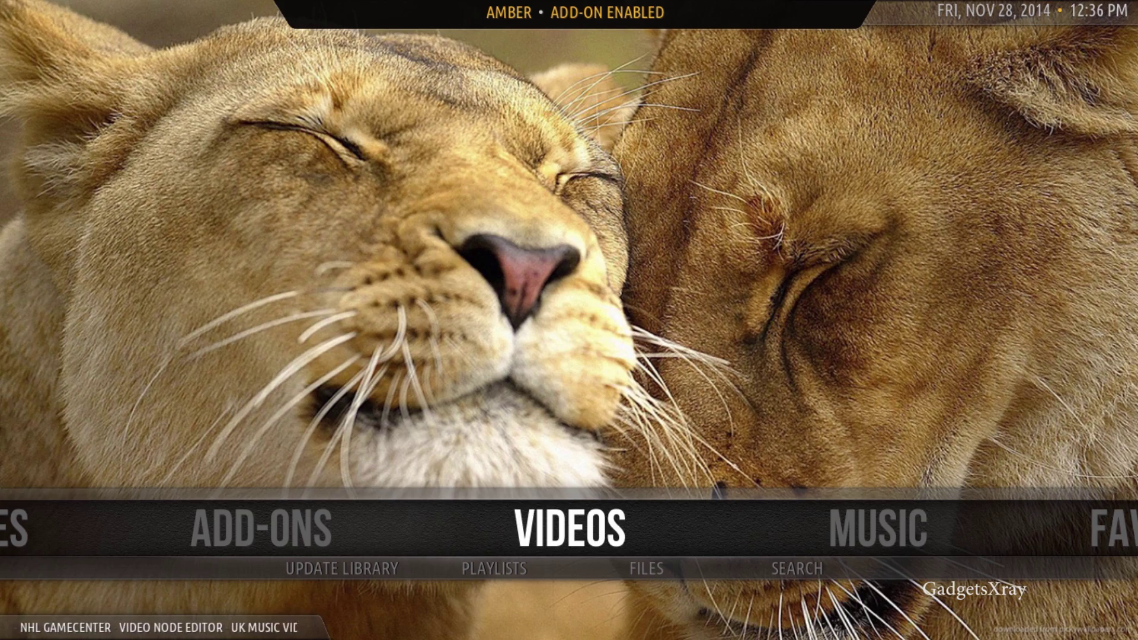
View the Pandora add-on's settings under Music Add-ons, then close them
key("Left")
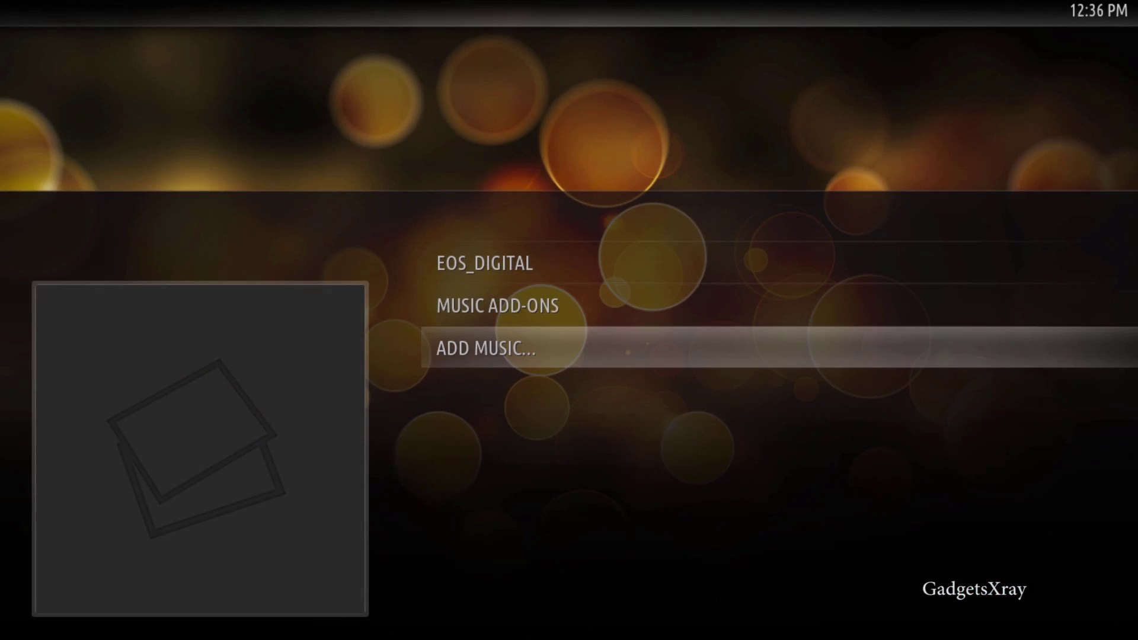
key("Return")
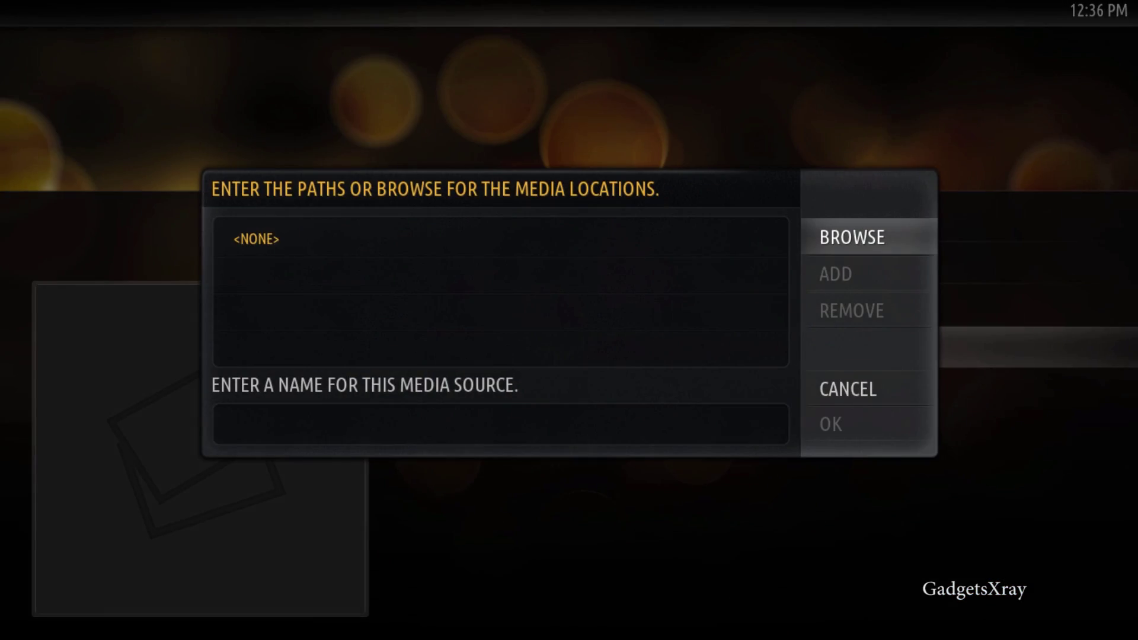
key("Escape")
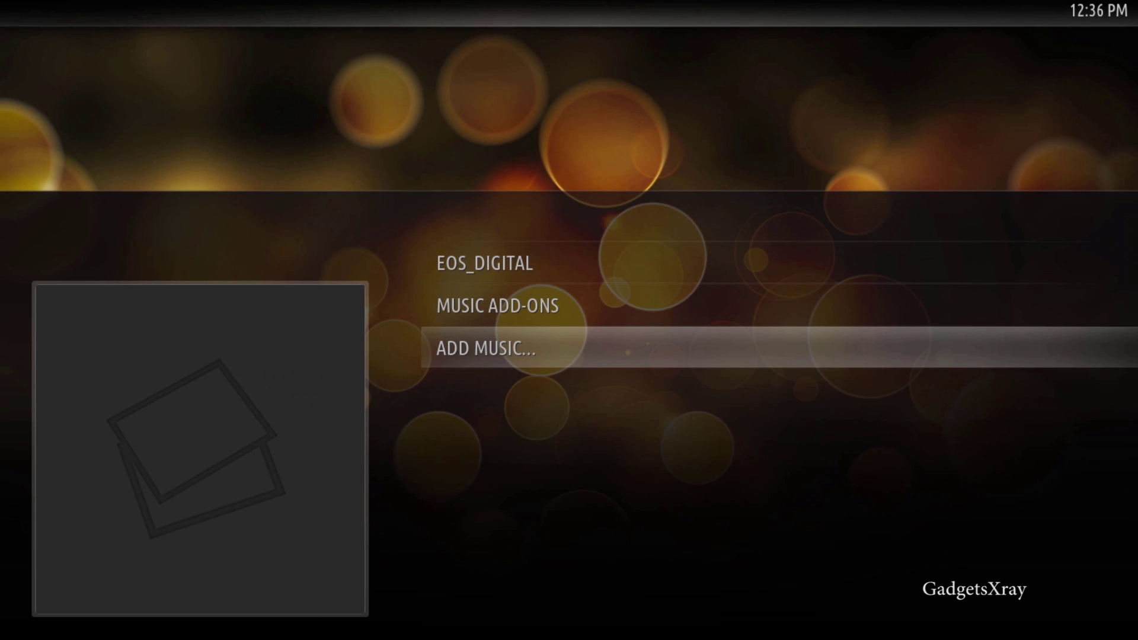
key("Up")
key("Return")
key("Down")
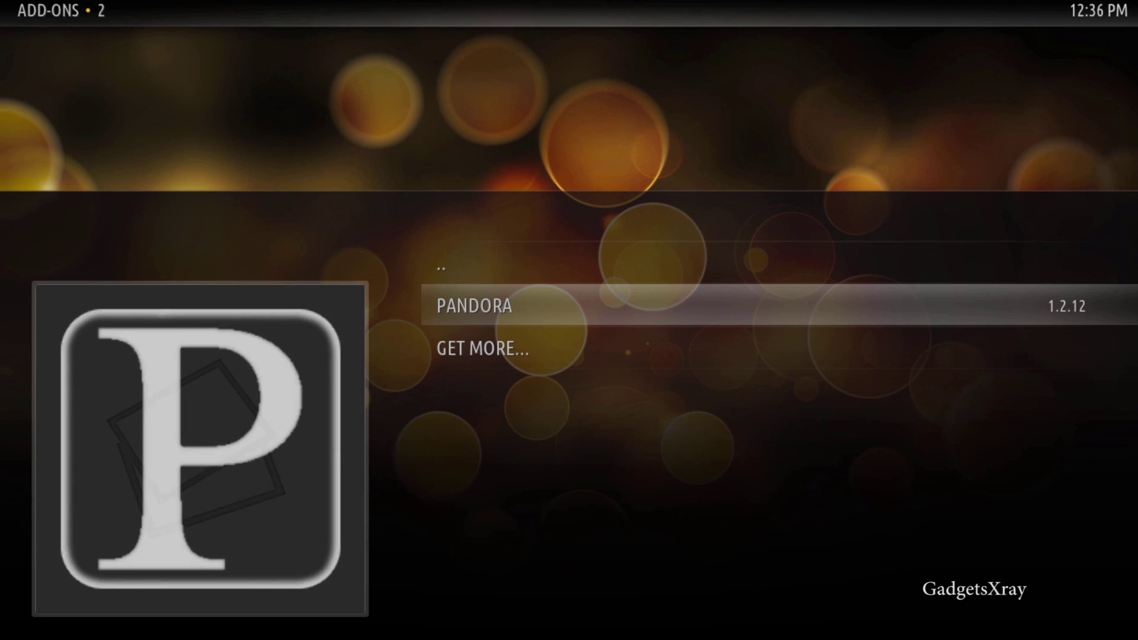
key("Return")
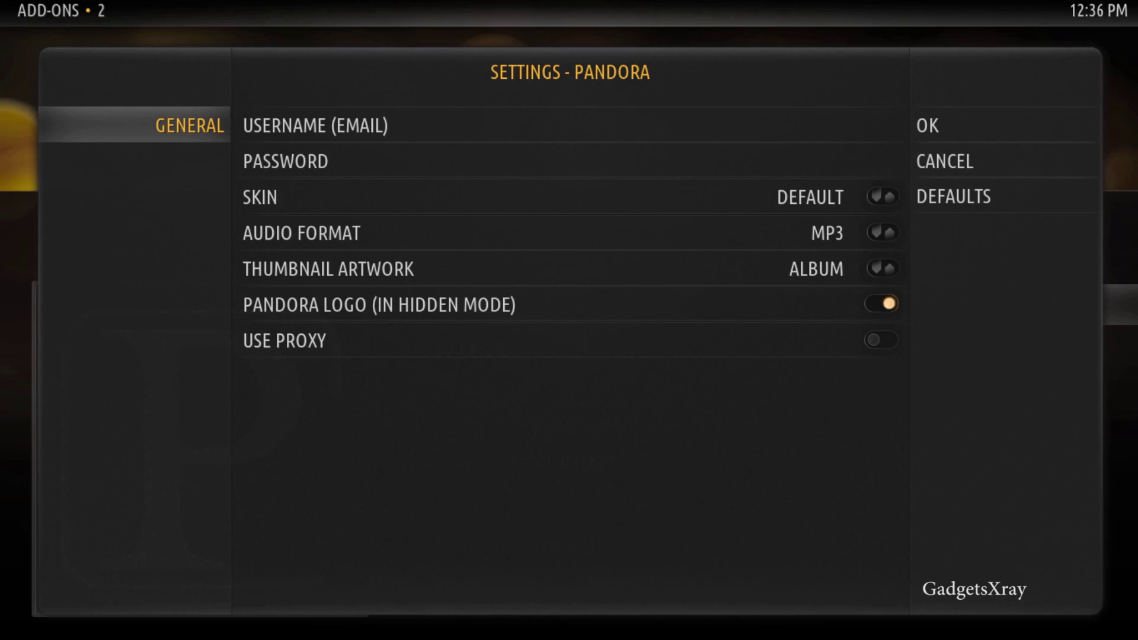
key("Escape")
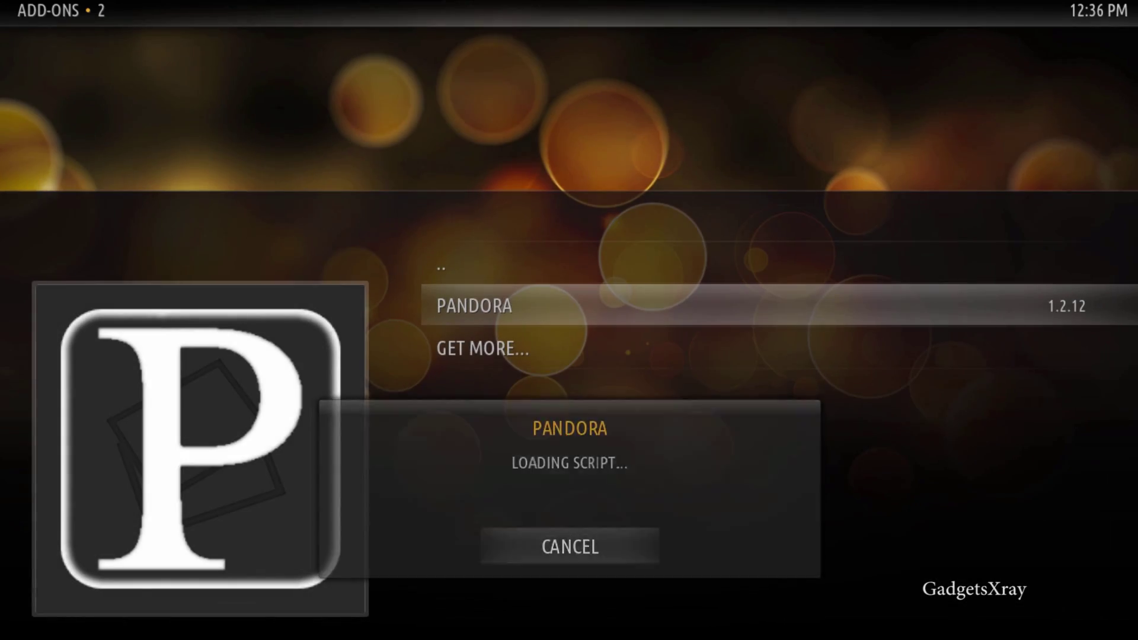
Return home and open the Videos section
key("Escape")
key("Left")
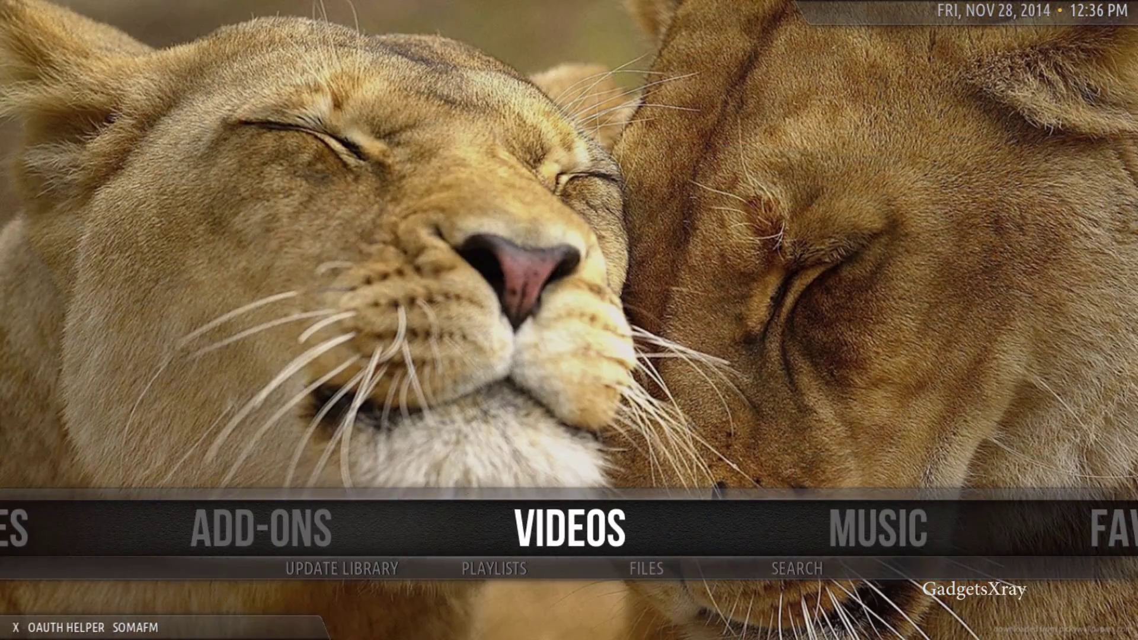
key("Return")
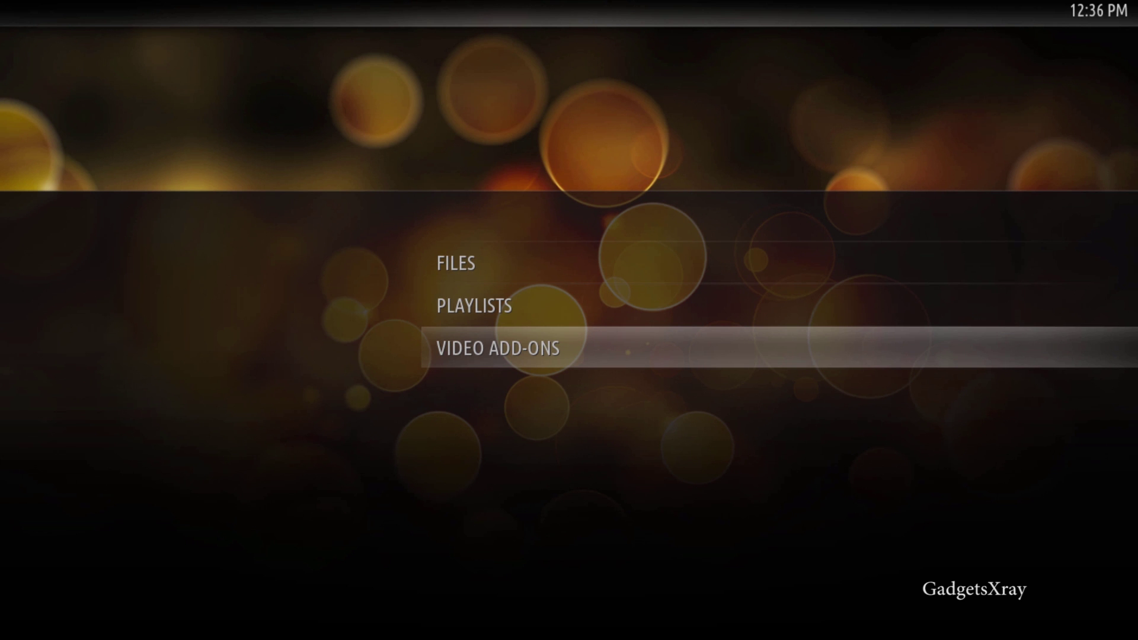
key("Return")
key("Down")
key("Down")
key("Down")
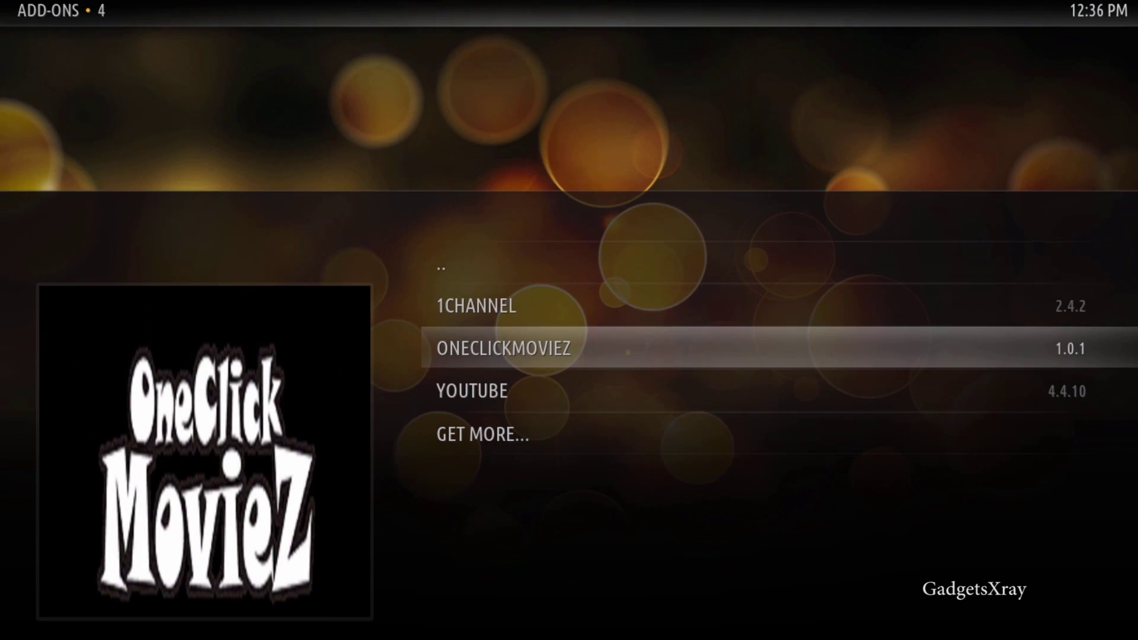
key("Up")
key("Up")
key("Up")
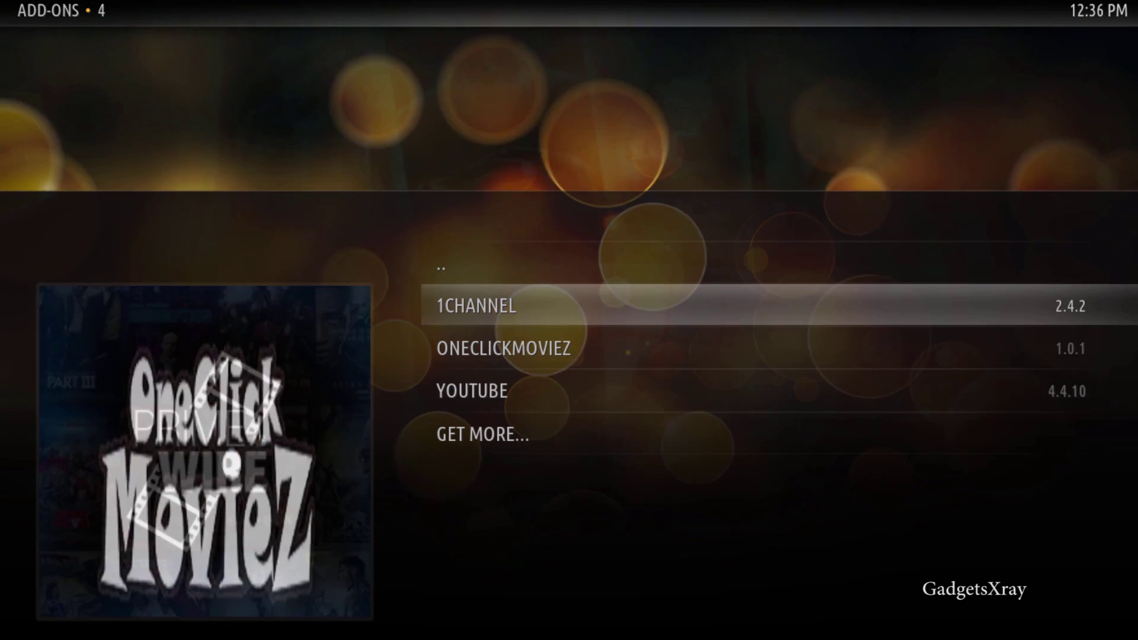
key("Escape")
key("Right")
key("Right")
key("Right")
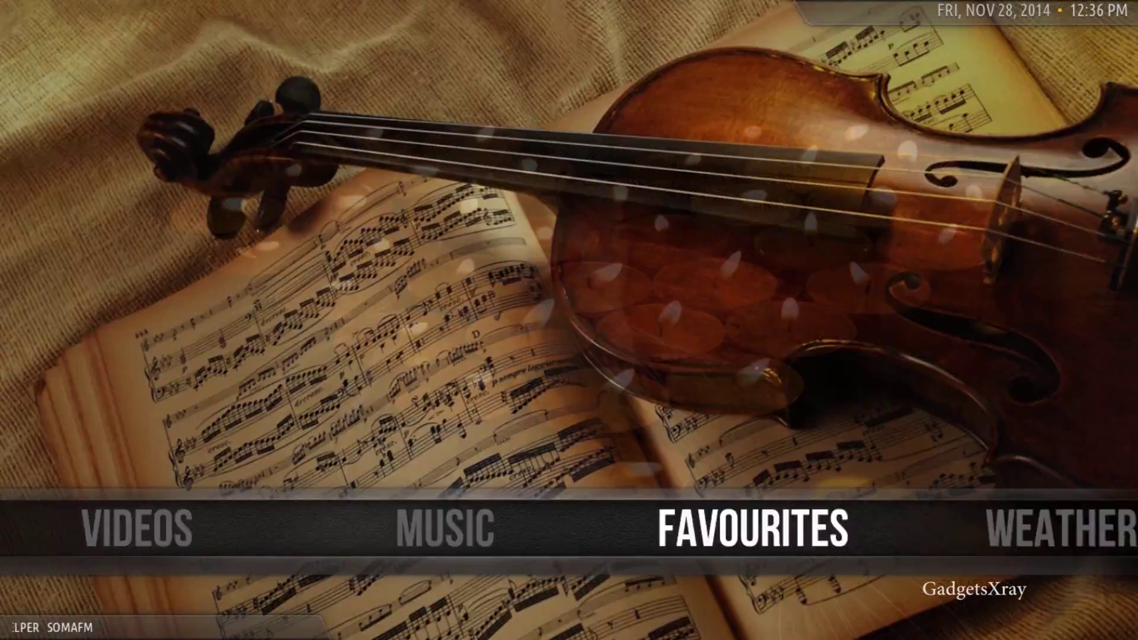
key("Right")
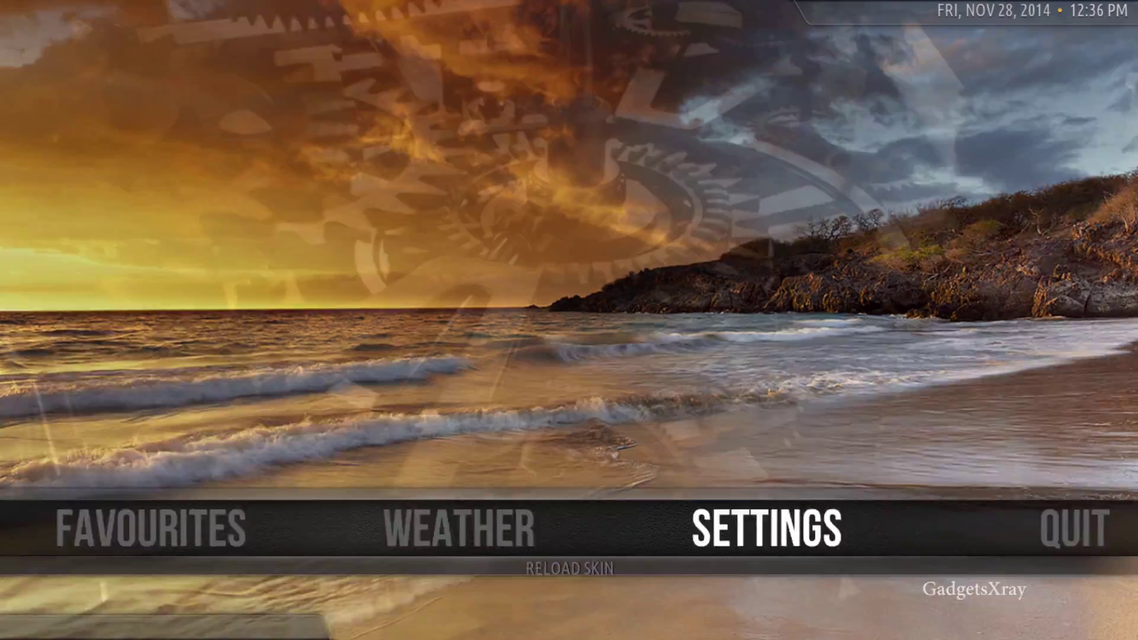
key("Left")
key("Return")
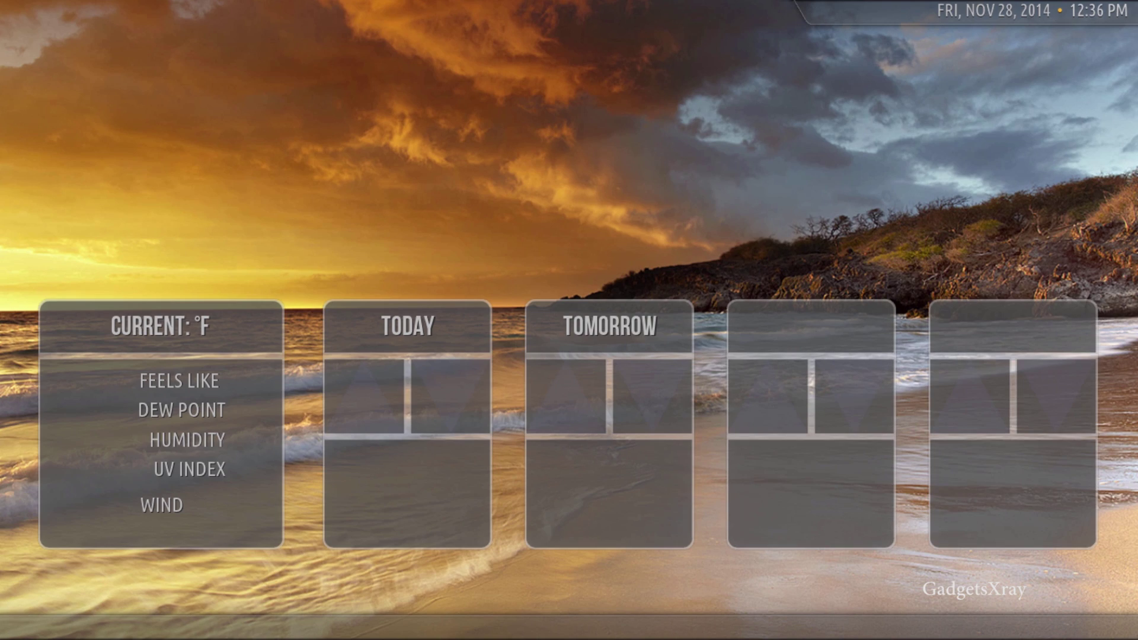
key("Escape")
key("Right")
key("Right")
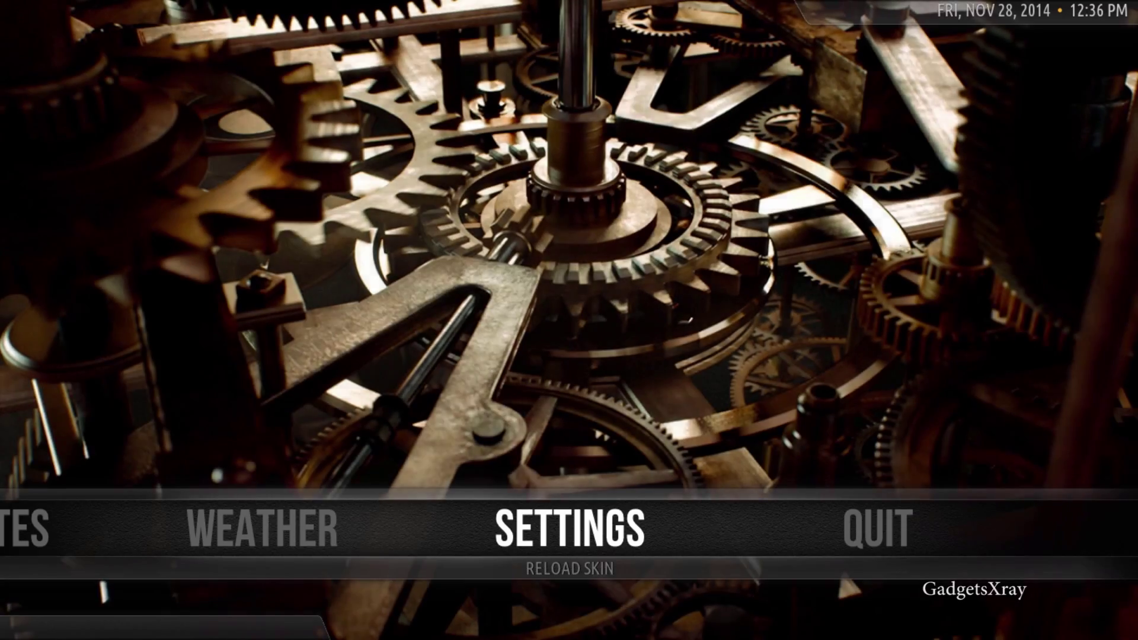